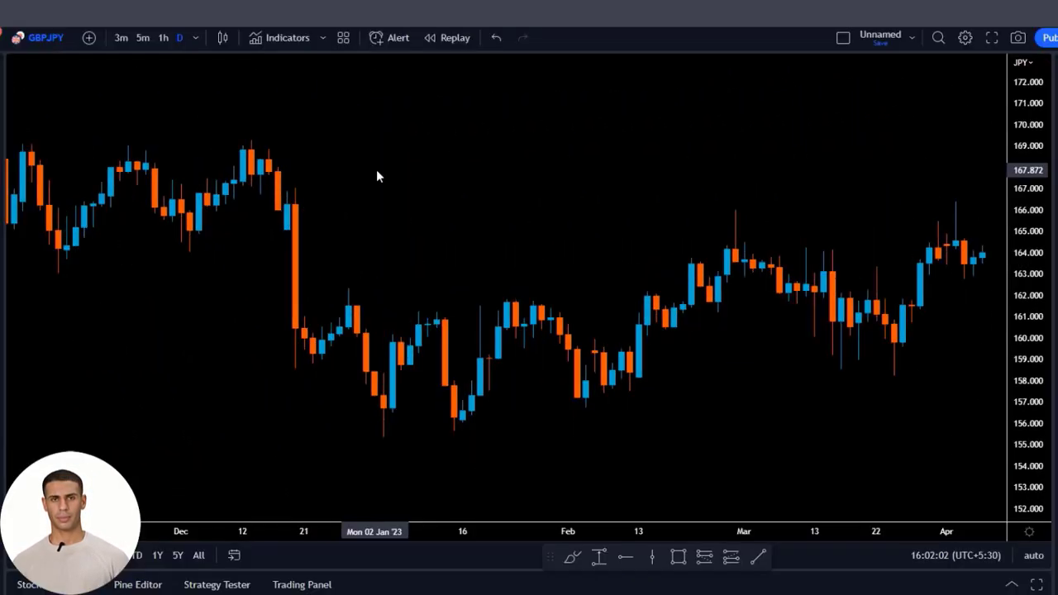
# Find the community indicator Breakout Probability (Expo) by searching for breakout and add it to the chart
pyautogui.click(286, 38)
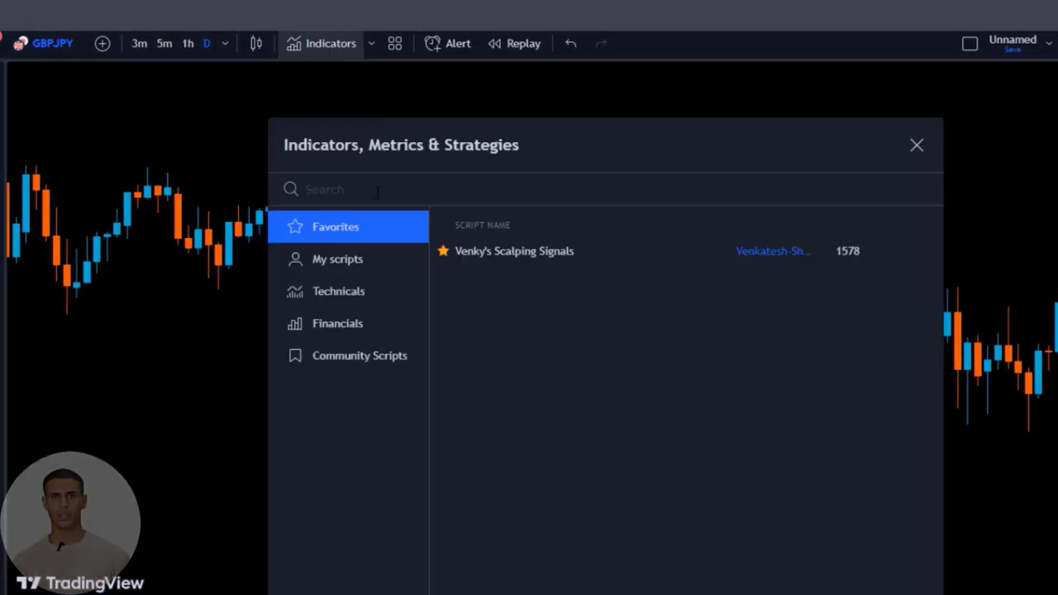
pyautogui.write('bre')
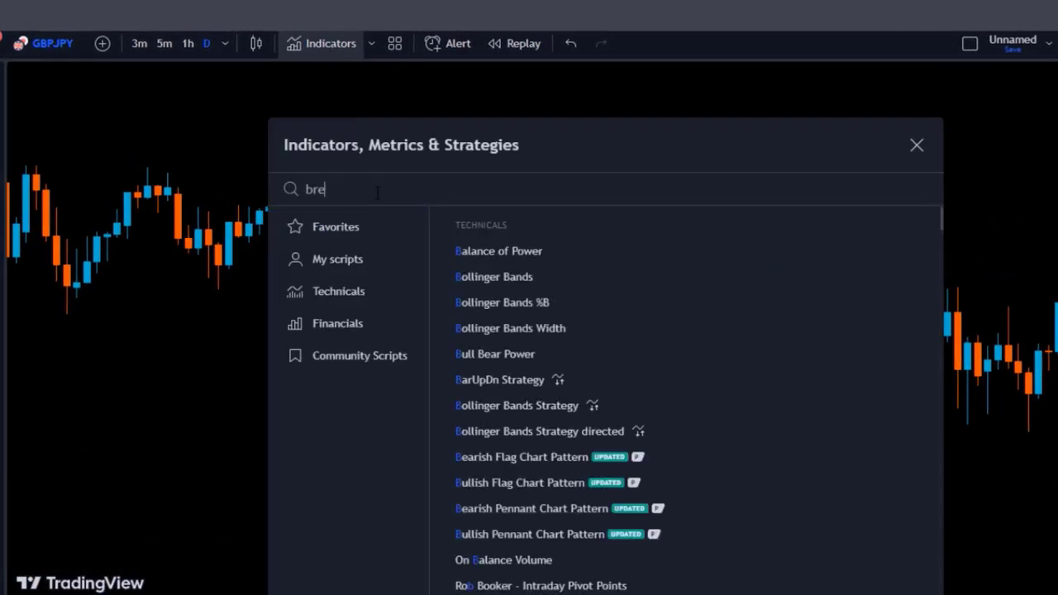
pyautogui.write('akout')
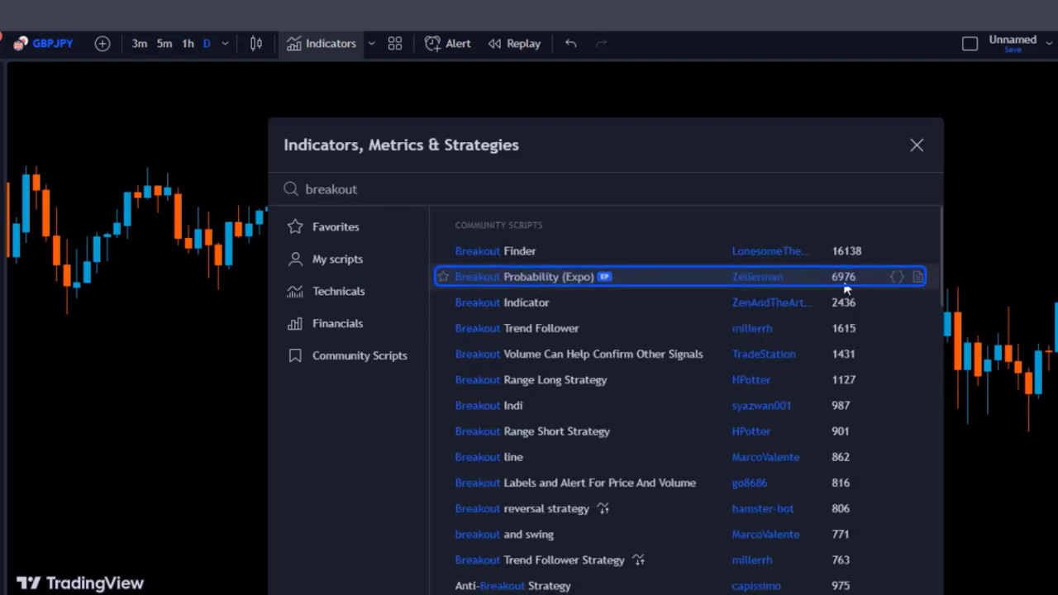
pyautogui.click(495, 277)
pyautogui.click(917, 145)
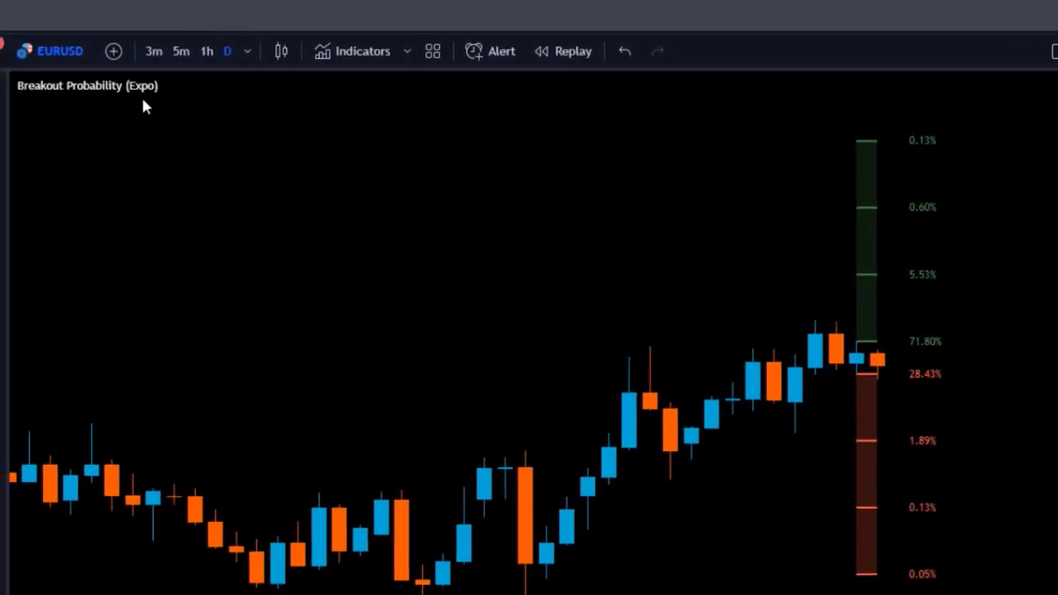
# In the Breakout Probability (Expo) settings, try a percentage step of 0.5 and 2 lines, and toggle the Disable 0.00% option
pyautogui.click(198, 86)
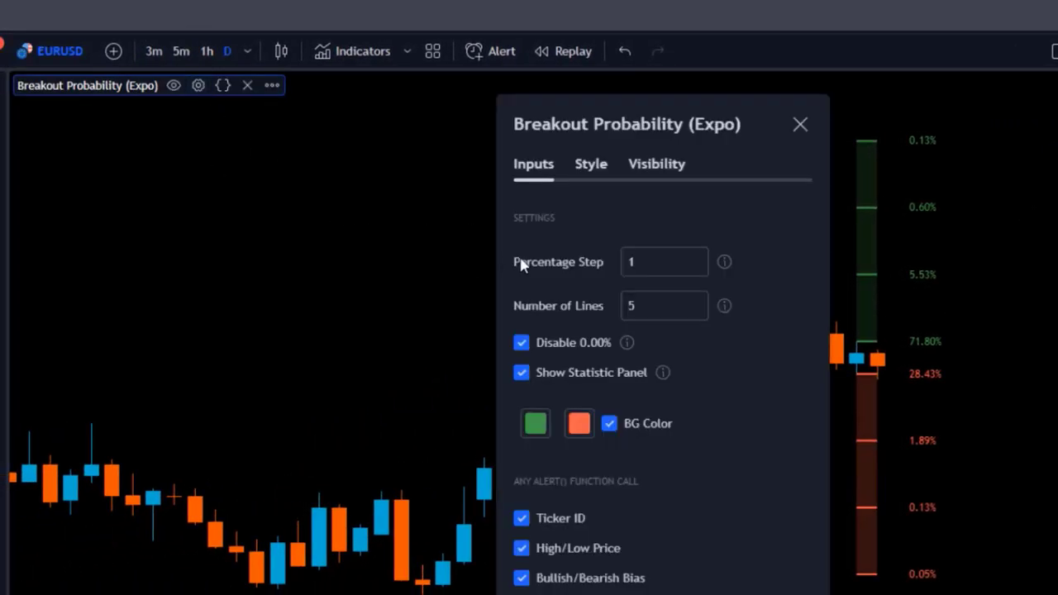
pyautogui.moveTo(626, 115); pyautogui.dragTo(432, 92)
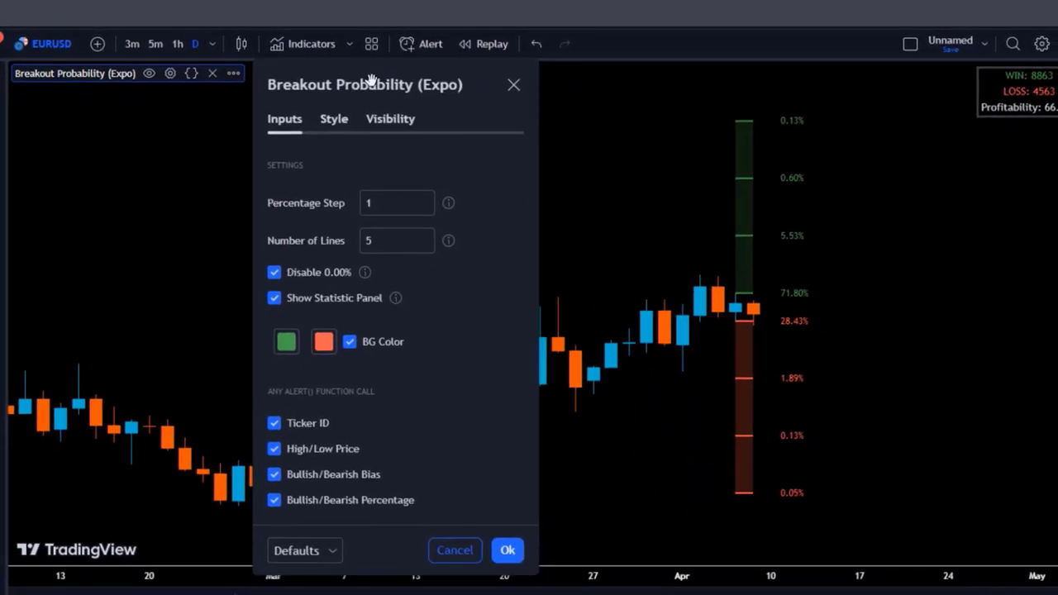
pyautogui.moveTo(372, 78); pyautogui.dragTo(368, 79)
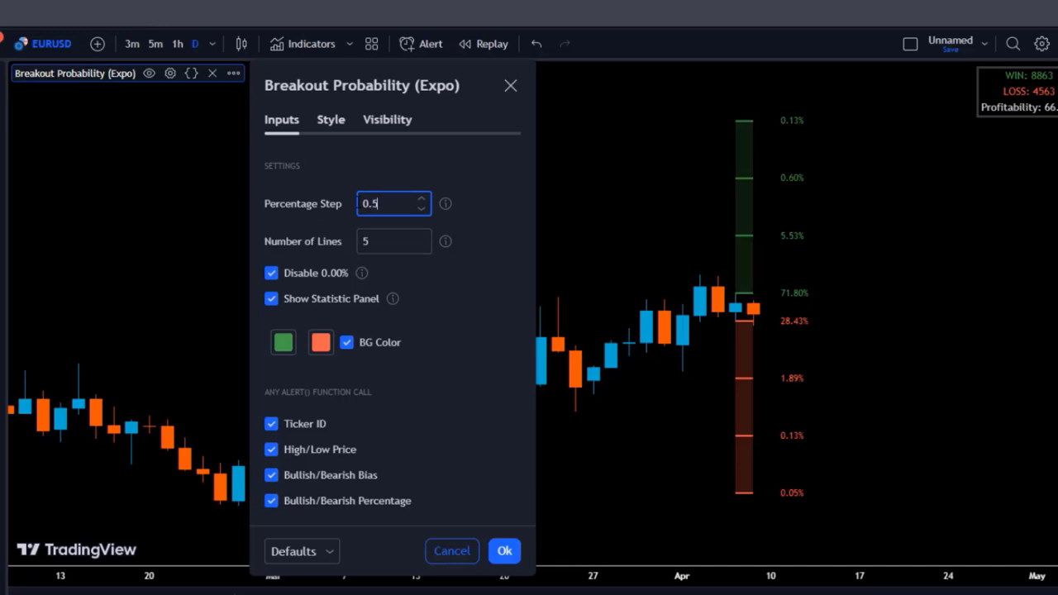
pyautogui.click(471, 271)
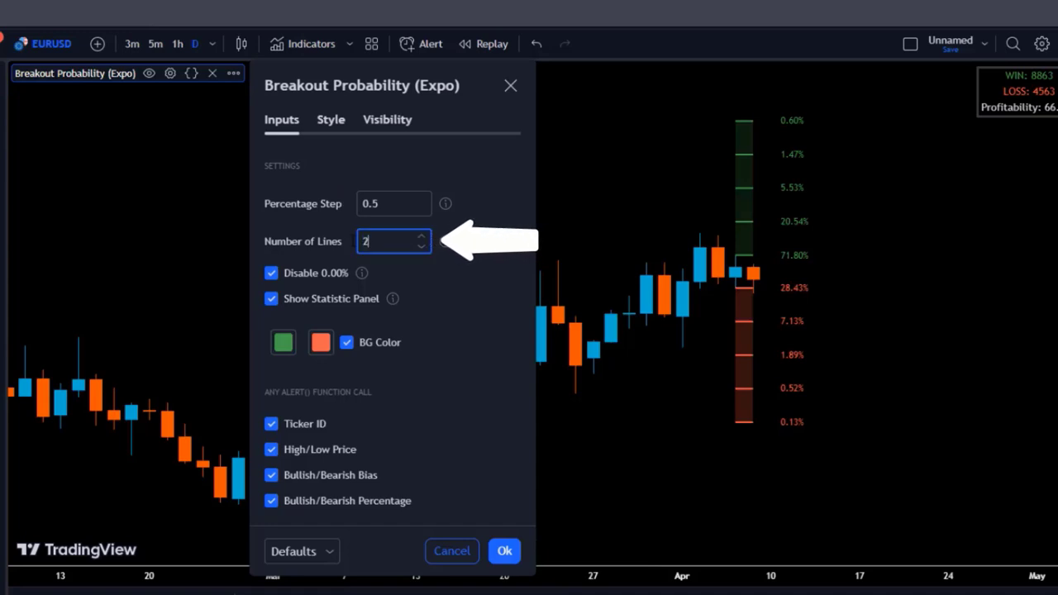
pyautogui.click(430, 281)
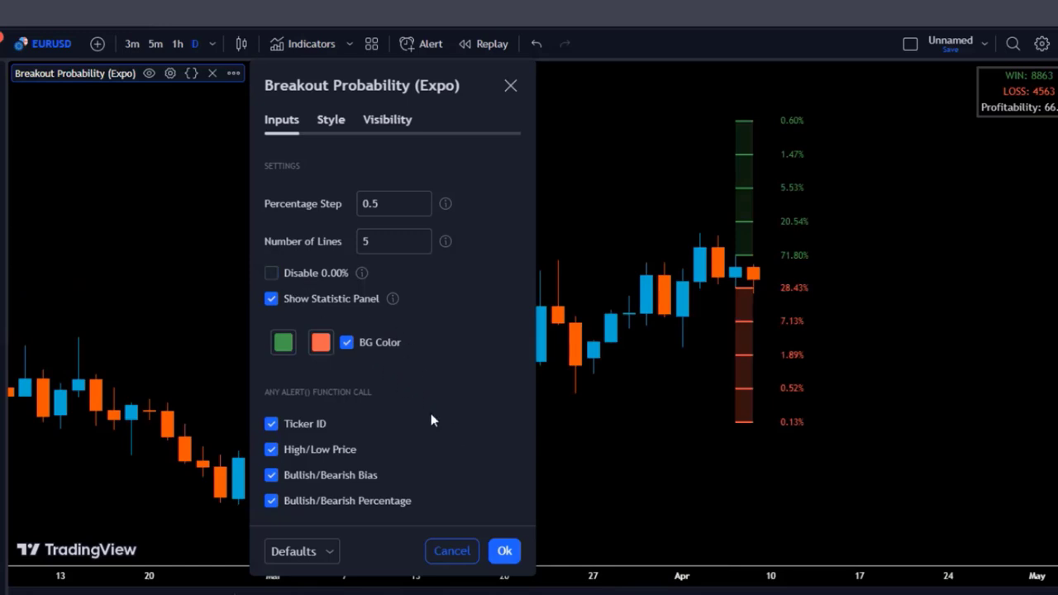
pyautogui.click(273, 274)
# Reset the Breakout Probability (Expo) inputs to their defaults, turn off Show Statistic Panel and apply the settings
pyautogui.click(331, 555)
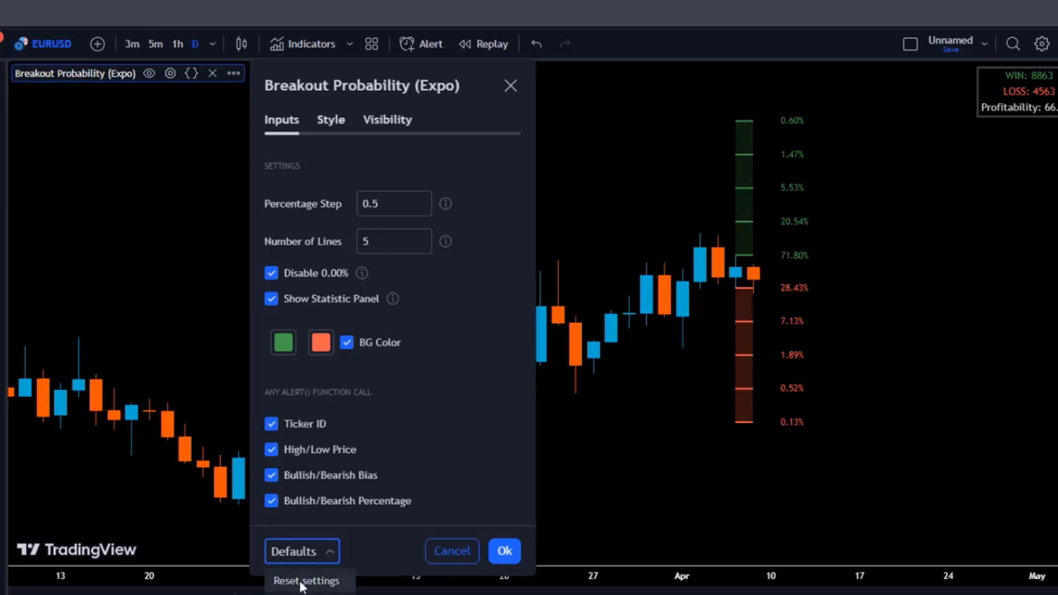
pyautogui.click(303, 580)
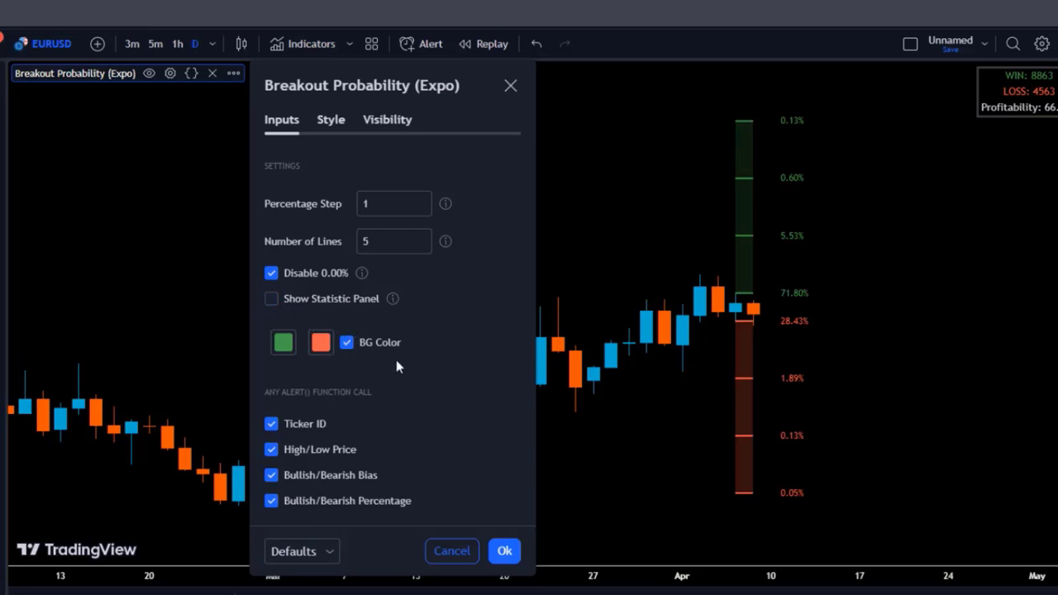
pyautogui.click(504, 551)
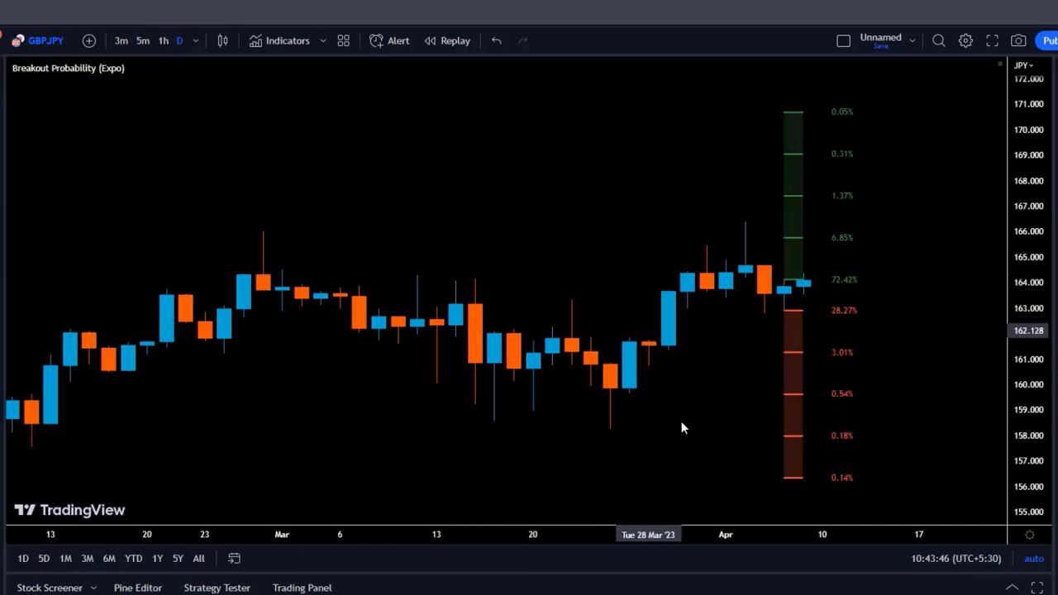
# Place a short position at the 23 Sep 2022 candle's open, about 1670, with its stop at the 0.12% probability line
pyautogui.moveTo(657, 430); pyautogui.dragTo(548, 436)
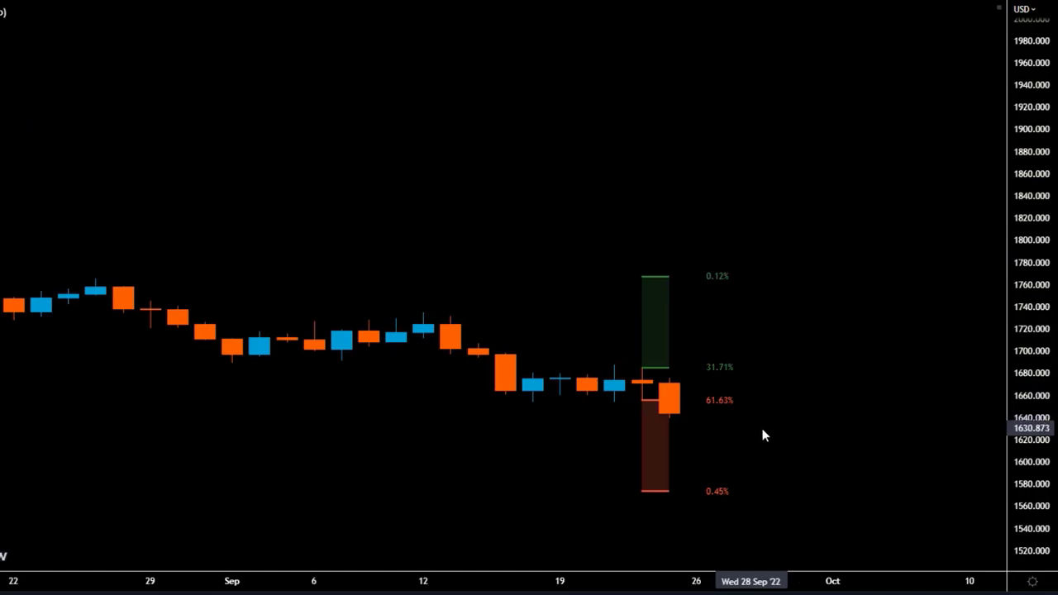
pyautogui.moveTo(1035, 361); pyautogui.dragTo(1035, 250)
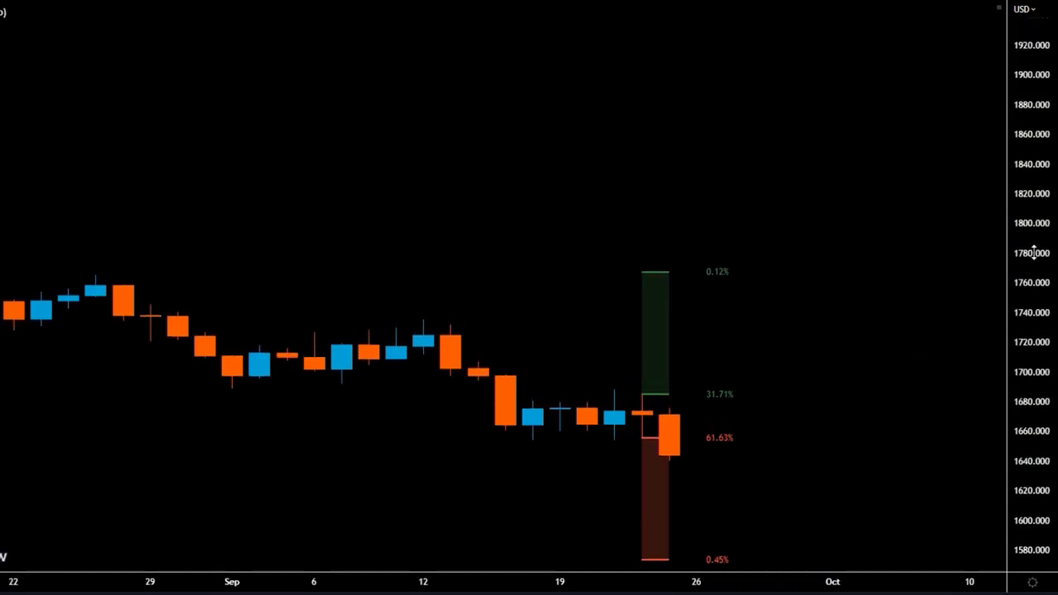
pyautogui.moveTo(796, 430); pyautogui.dragTo(780, 338)
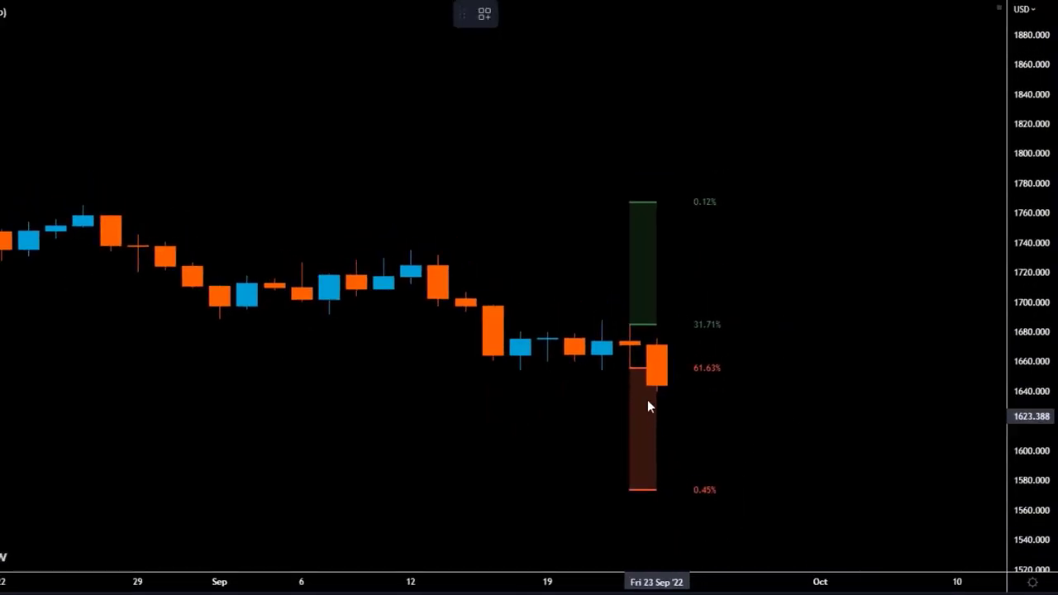
pyautogui.click(649, 345)
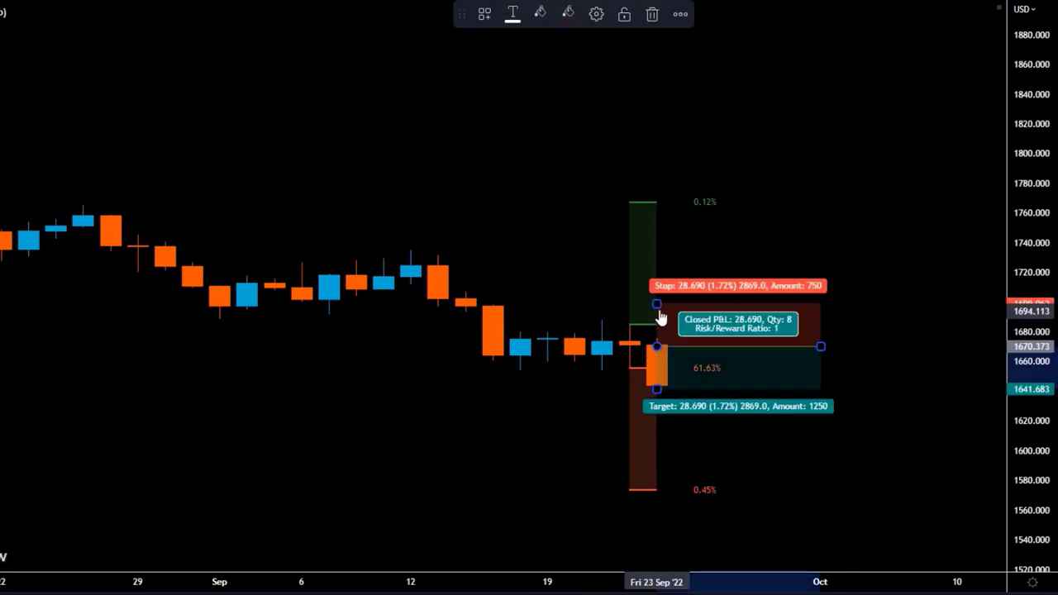
pyautogui.moveTo(658, 291); pyautogui.dragTo(656, 202)
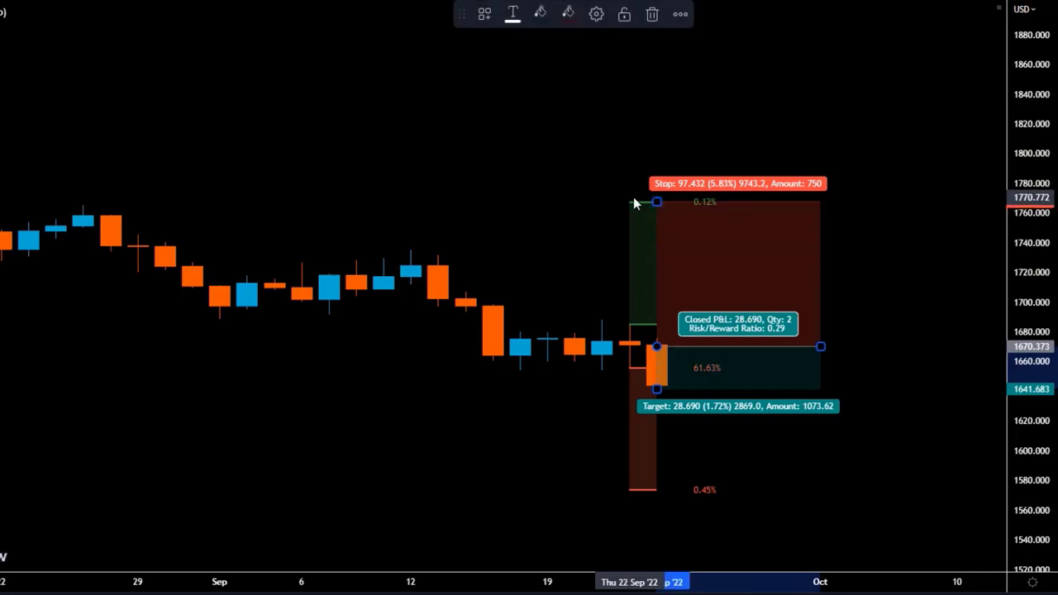
pyautogui.click(633, 199)
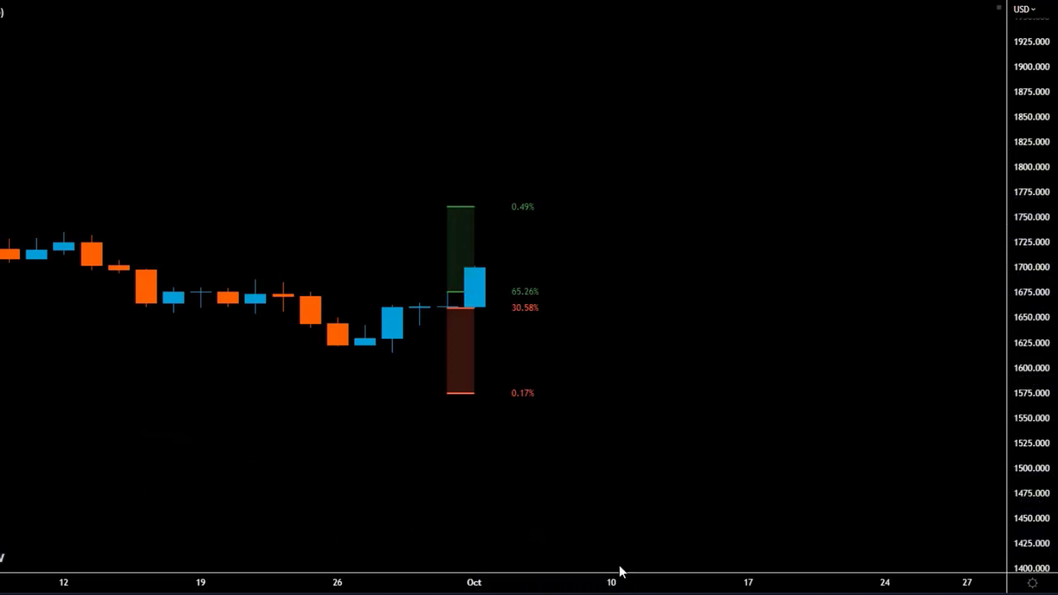
# Place a long position at the 3 Oct 2022 candle's open, about 1662, with its stop at the 0.17% probability line
pyautogui.click(466, 305)
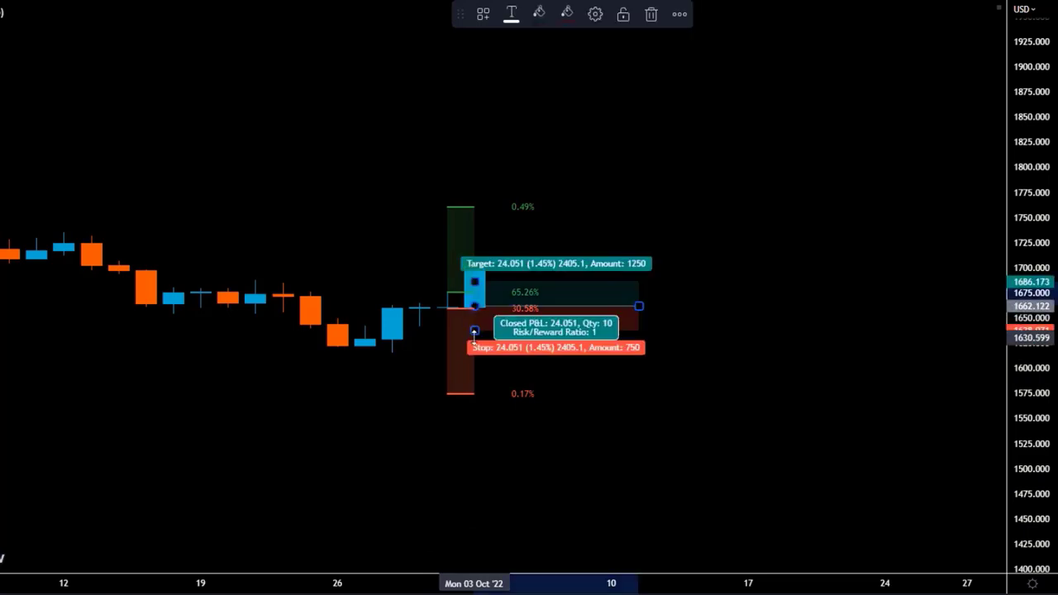
pyautogui.moveTo(474, 330); pyautogui.dragTo(477, 395)
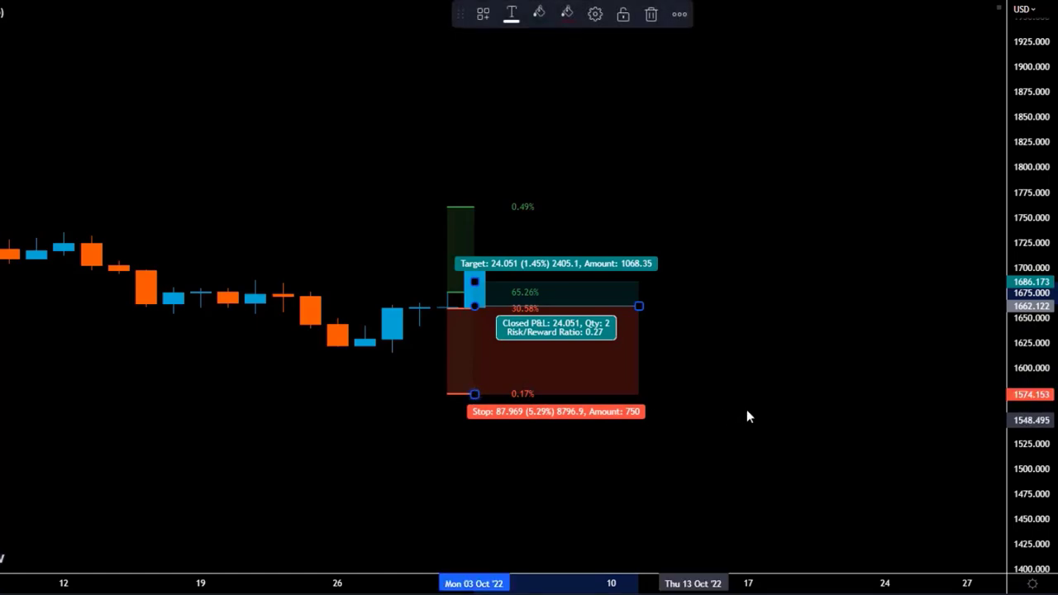
pyautogui.click(696, 335)
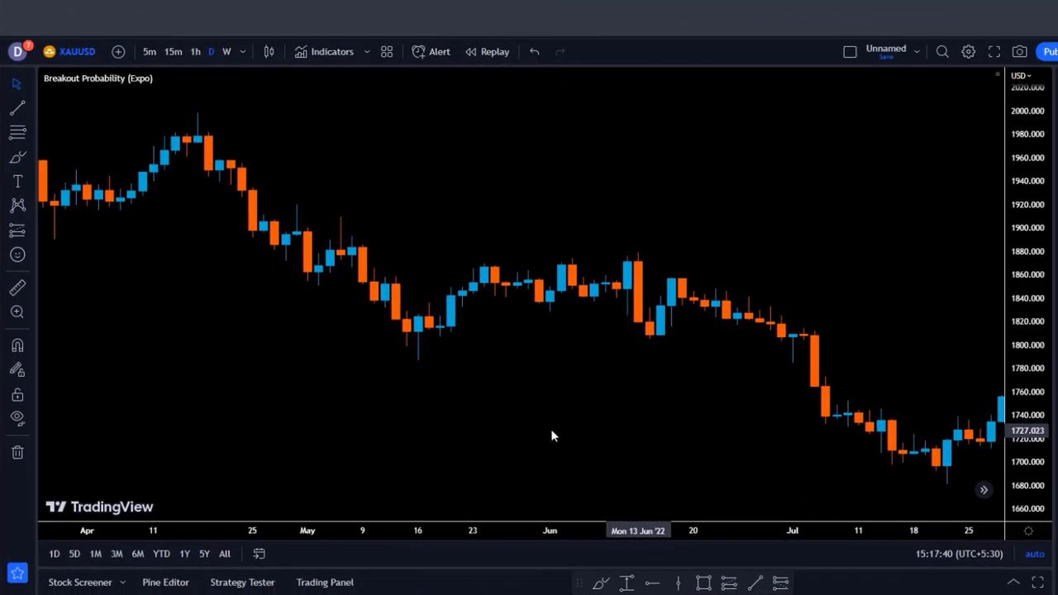
# Examine the XAUUSD daily price action from April 2022 forward to March 2023
pyautogui.moveTo(554, 437); pyautogui.dragTo(314, 430)
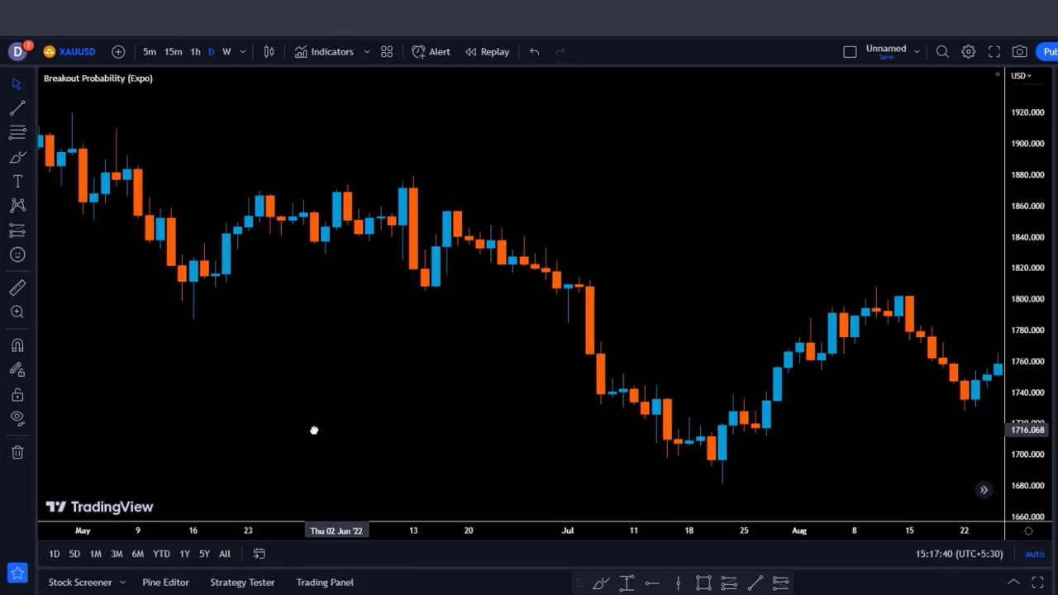
pyautogui.moveTo(484, 432); pyautogui.dragTo(183, 428)
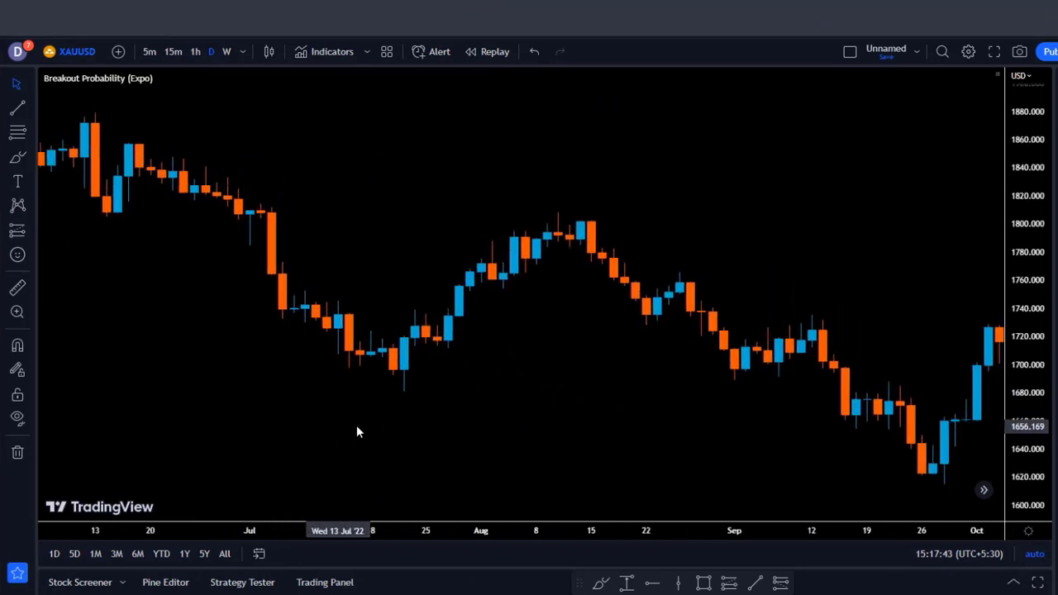
pyautogui.moveTo(356, 425); pyautogui.dragTo(100, 440)
pyautogui.moveTo(354, 452); pyautogui.dragTo(113, 444)
pyautogui.moveTo(519, 461); pyautogui.dragTo(213, 456)
pyautogui.moveTo(373, 381); pyautogui.dragTo(176, 359)
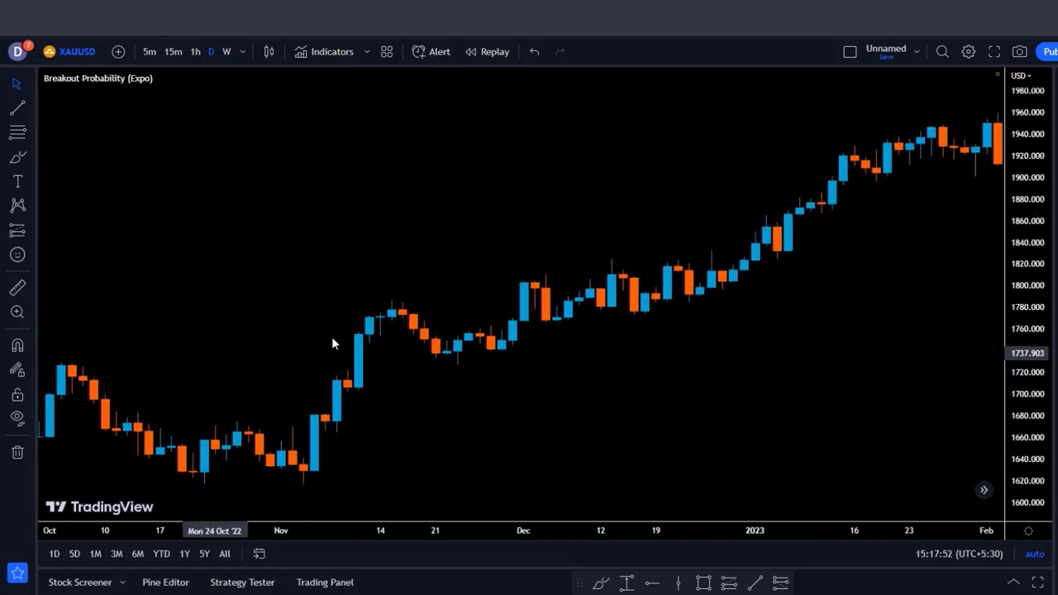
pyautogui.moveTo(402, 295); pyautogui.dragTo(118, 291)
pyautogui.moveTo(310, 272); pyautogui.dragTo(234, 269)
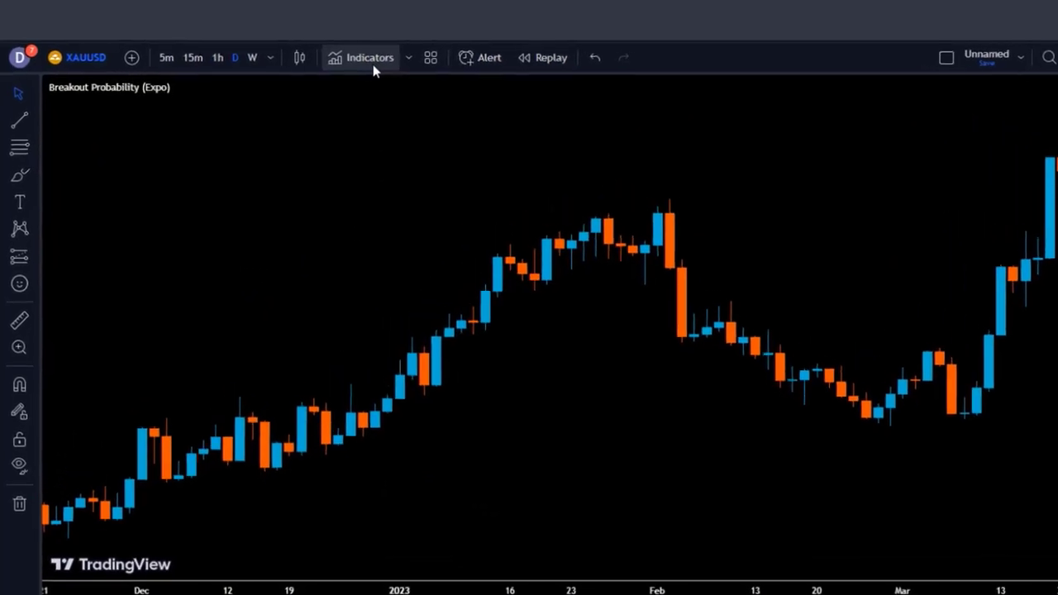
# Search the indicators for 10 in 1 and add 10 in 1 Different Moving Averages to the XAUUSD chart
pyautogui.click(373, 67)
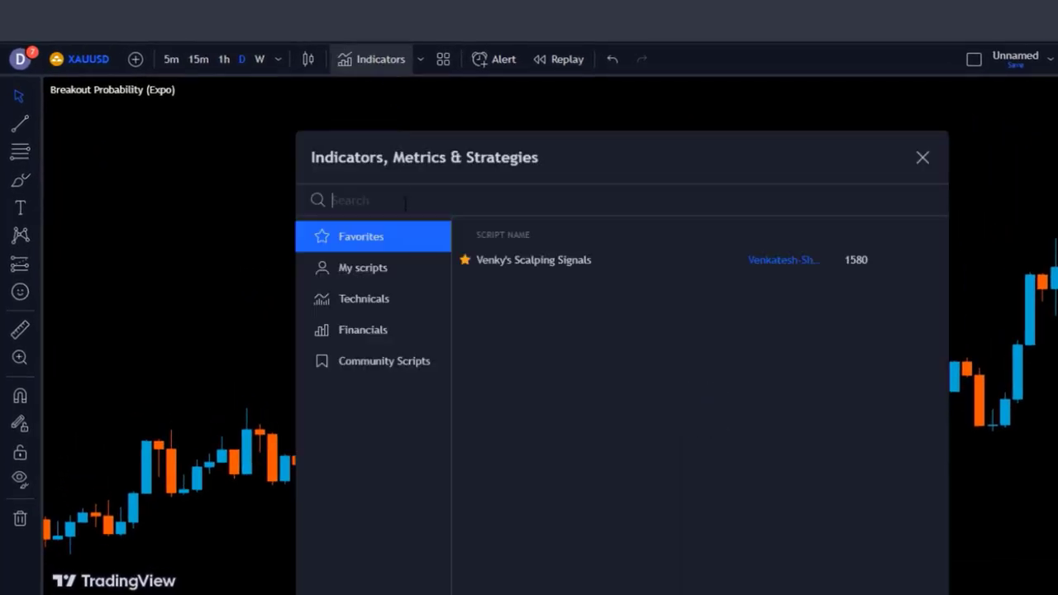
pyautogui.write('10 in 1')
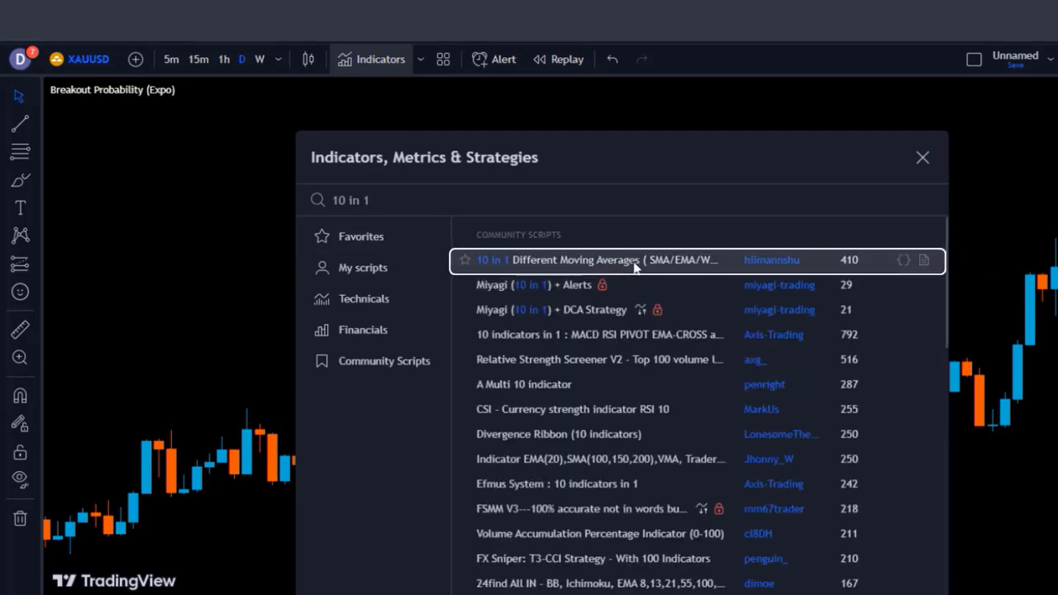
pyautogui.click(639, 261)
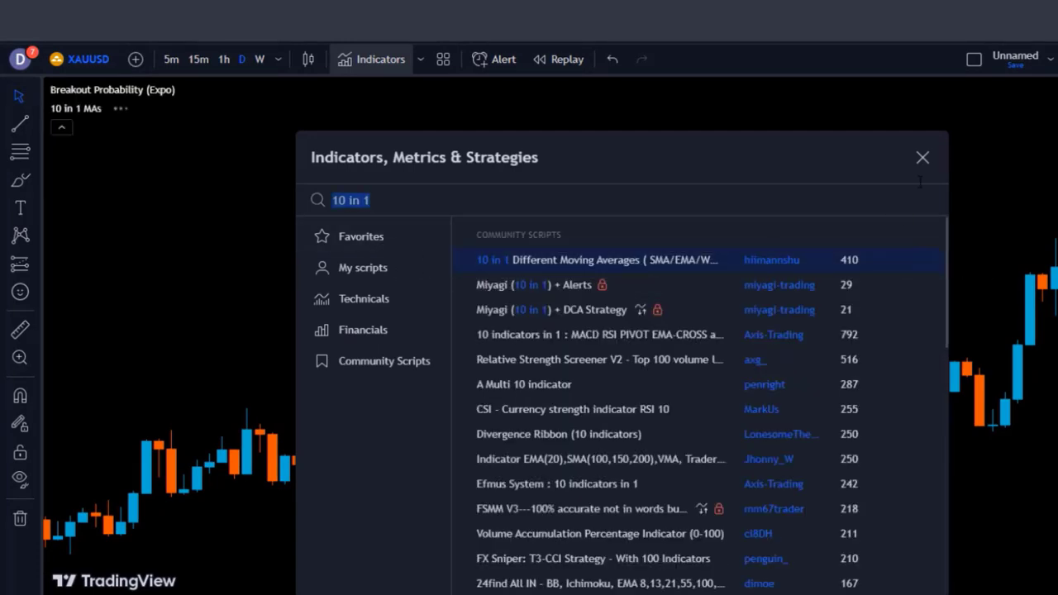
pyautogui.click(923, 158)
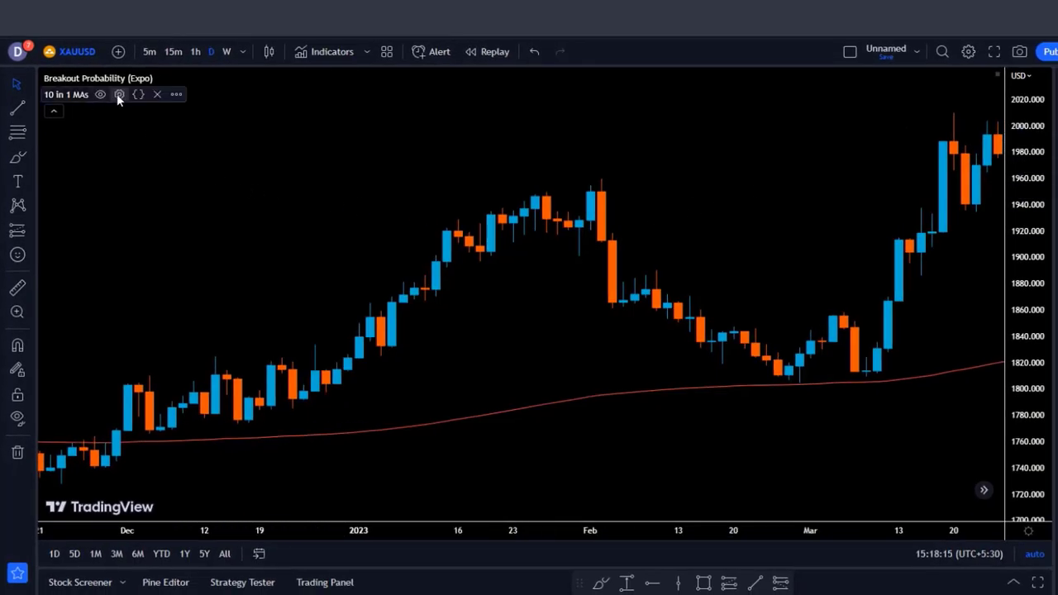
# In the 10 in 1 MAs settings, enable MA 2 and MA 3 and set both to the EMA type
pyautogui.click(119, 95)
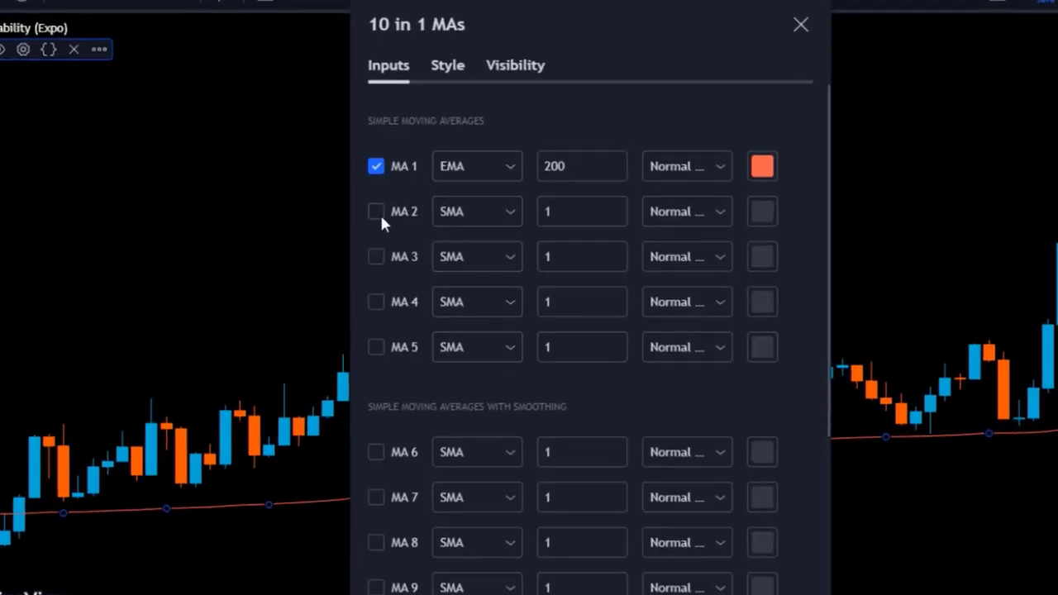
pyautogui.click(377, 258)
pyautogui.click(478, 220)
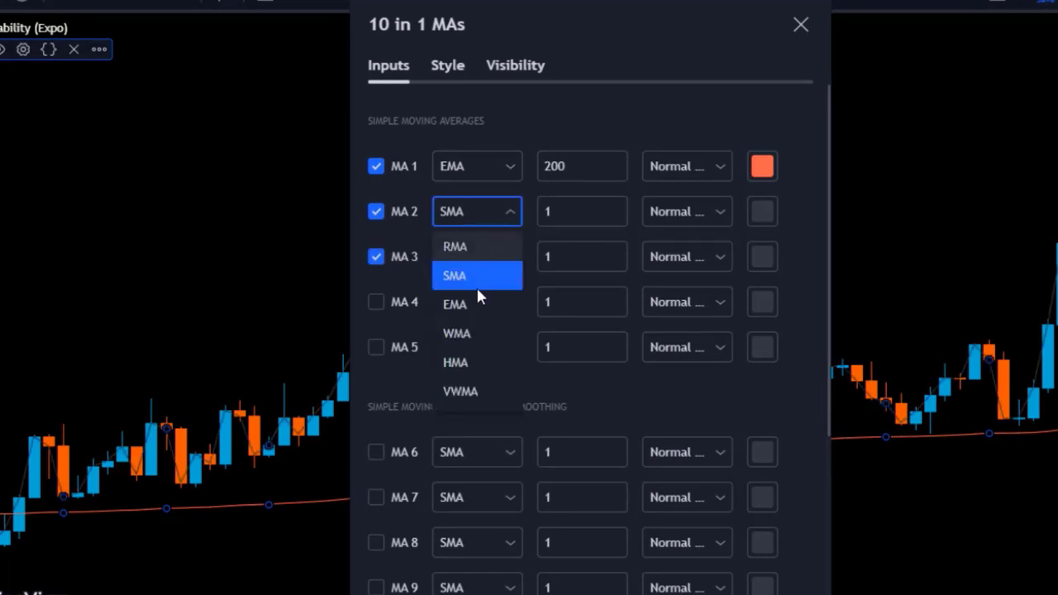
pyautogui.click(456, 304)
pyautogui.click(473, 263)
pyautogui.click(456, 348)
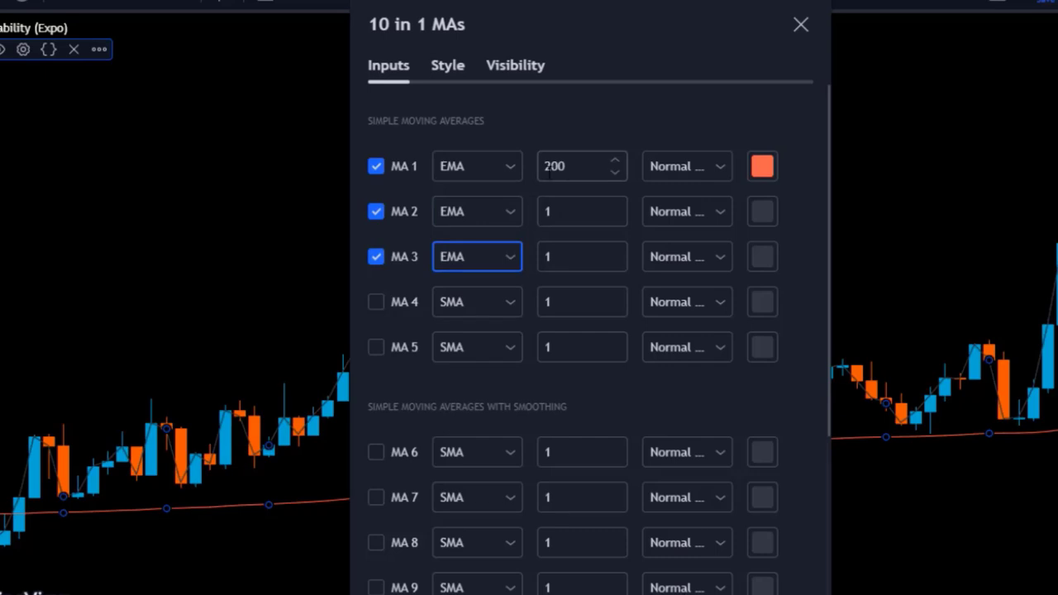
# Set the moving average lengths to 21 for MA 1, 50 for MA 2 and 100 for MA 3
pyautogui.doubleClick(550, 168)
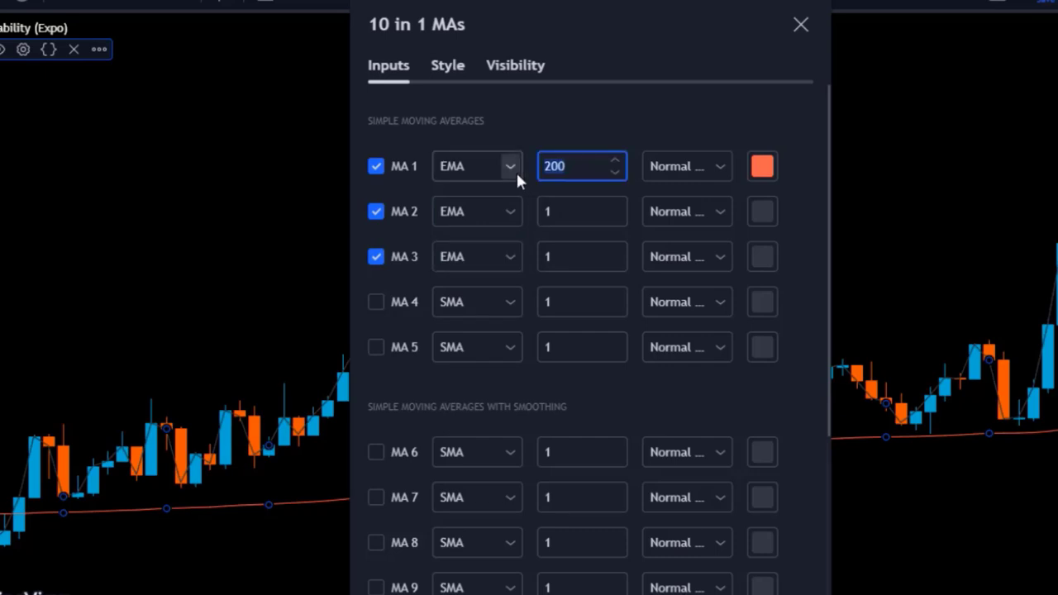
pyautogui.write('21')
pyautogui.press('Tab')
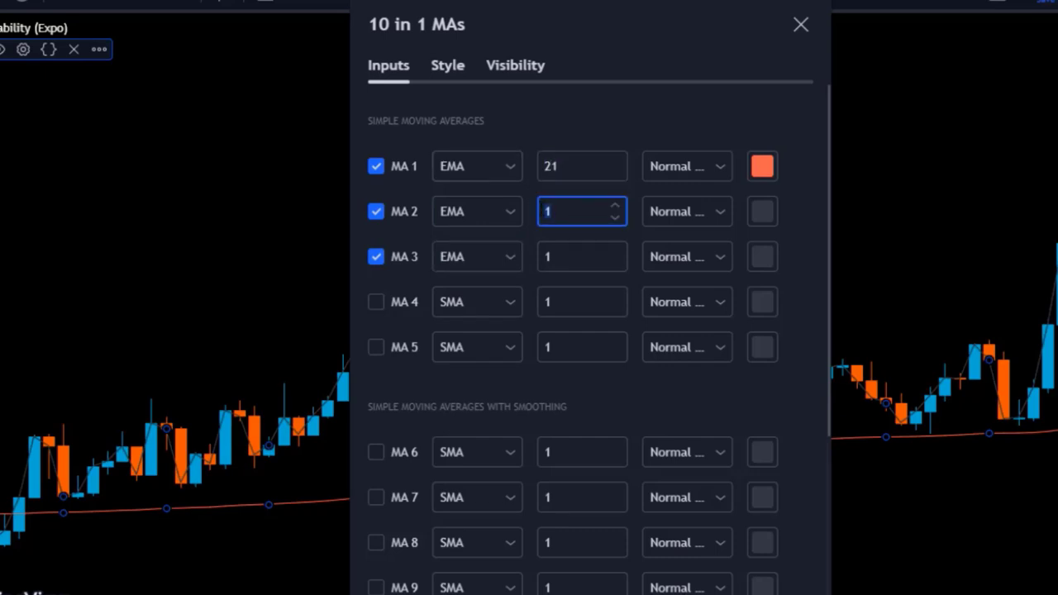
pyautogui.click(563, 257)
pyautogui.write('00')
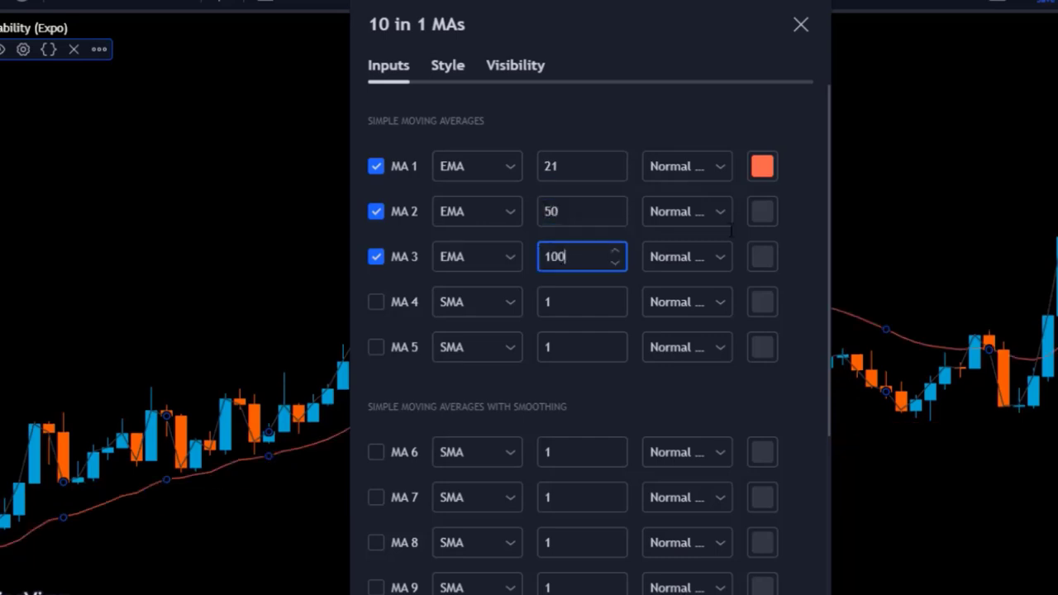
# Color MA 1 white, MA 2 red and MA 3 orange, and apply the 10 in 1 MAs settings
pyautogui.click(765, 169)
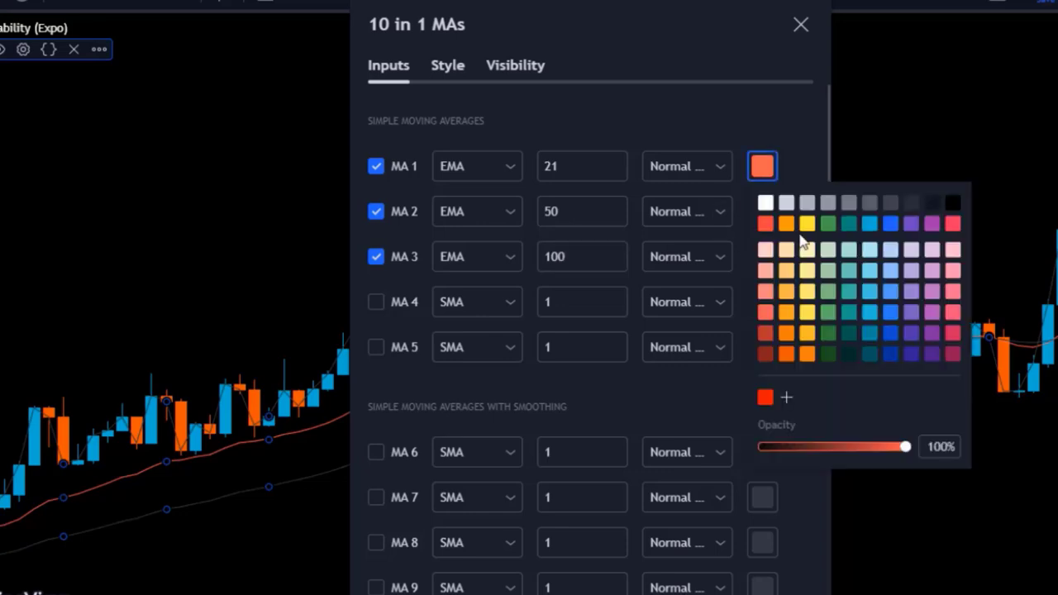
pyautogui.click(767, 204)
pyautogui.click(762, 212)
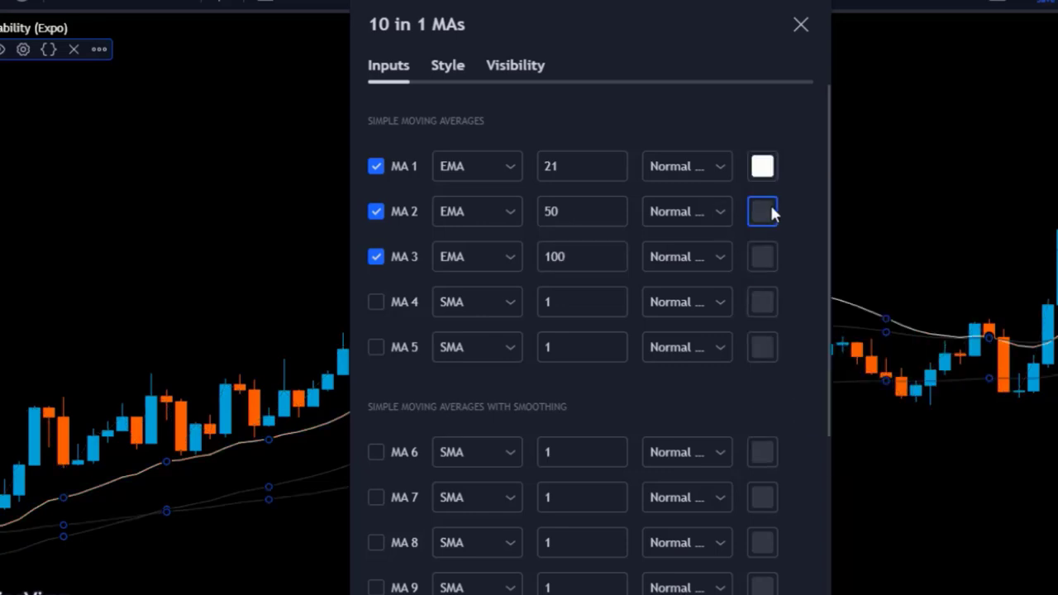
pyautogui.click(765, 268)
pyautogui.click(795, 207)
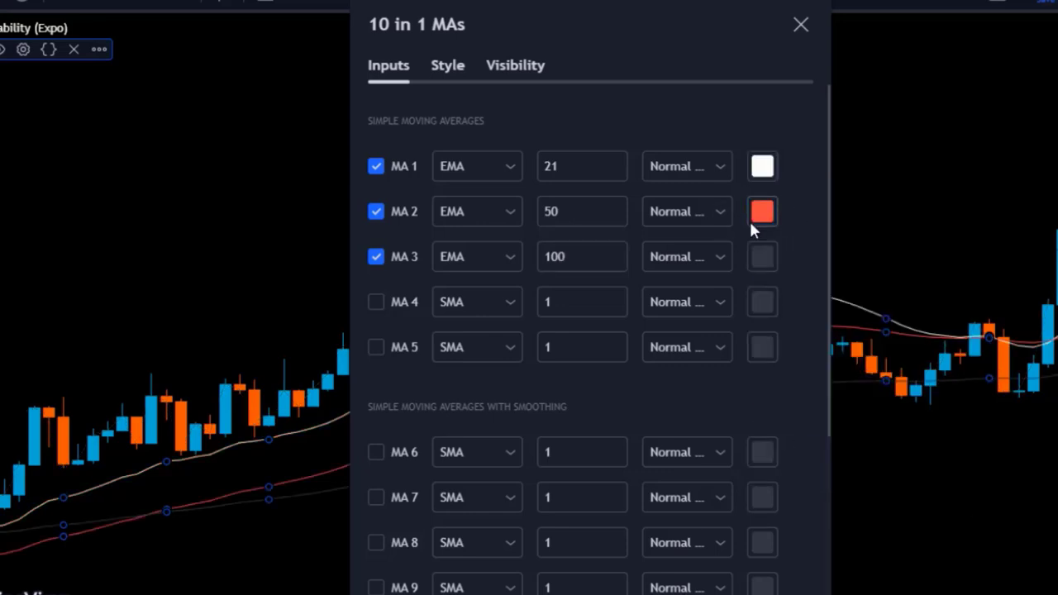
pyautogui.click(762, 257)
pyautogui.click(786, 313)
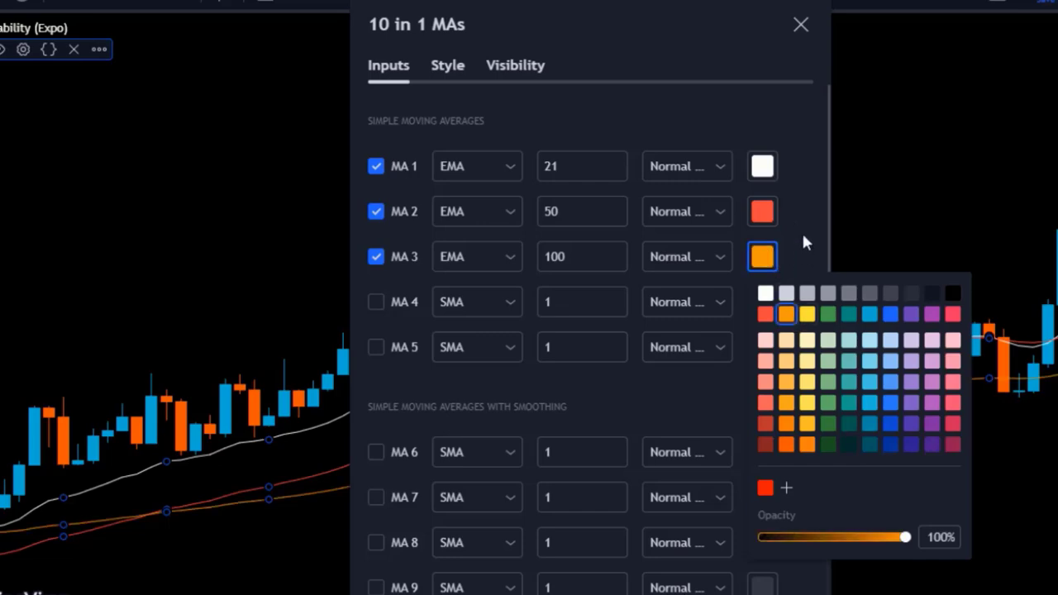
pyautogui.click(802, 230)
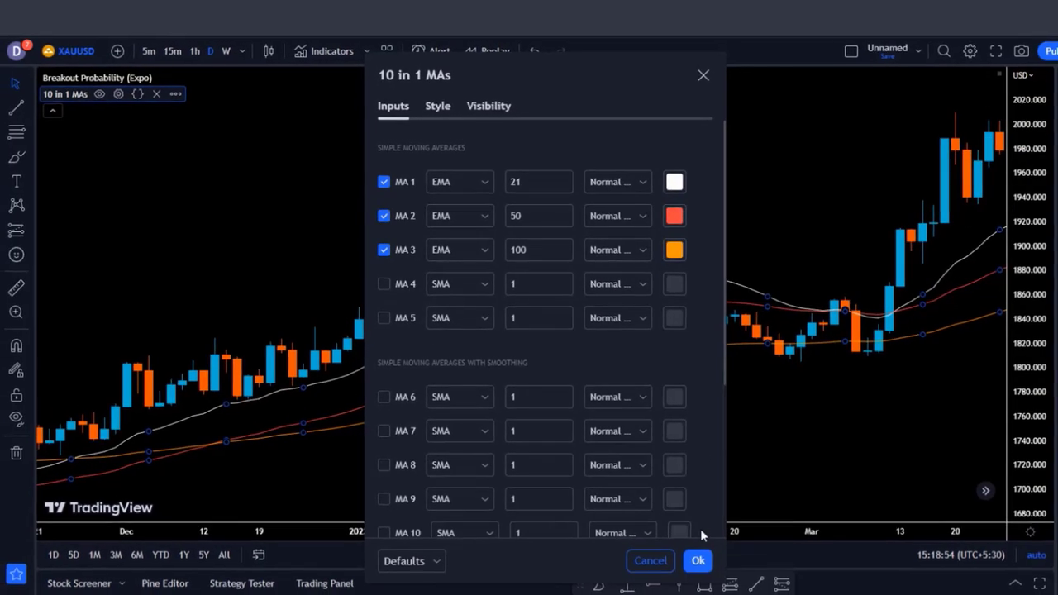
pyautogui.click(700, 559)
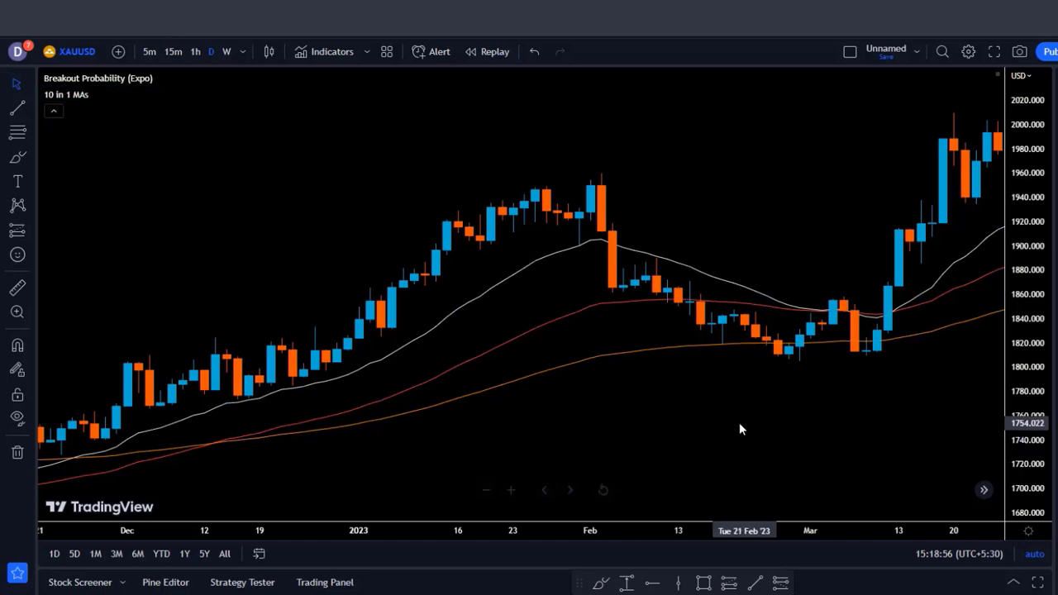
pyautogui.moveTo(732, 427); pyautogui.dragTo(602, 421)
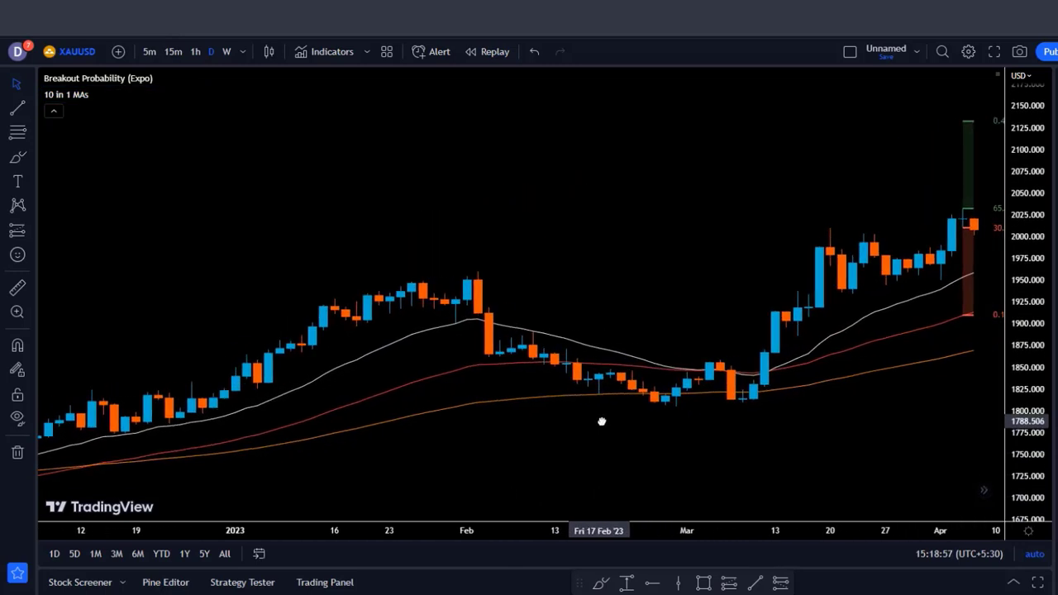
pyautogui.moveTo(676, 437); pyautogui.dragTo(526, 427)
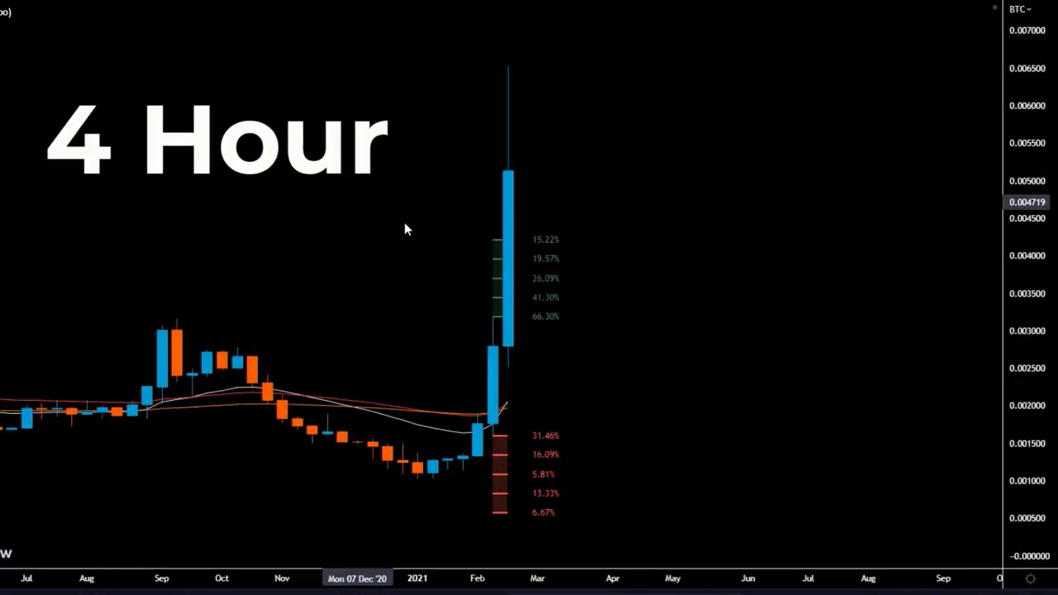
# Place a long position on the 19 Feb '21 candle with entry at 0.003796, stop at 0.002809 and target at 0.005088
pyautogui.moveTo(381, 258); pyautogui.dragTo(371, 256)
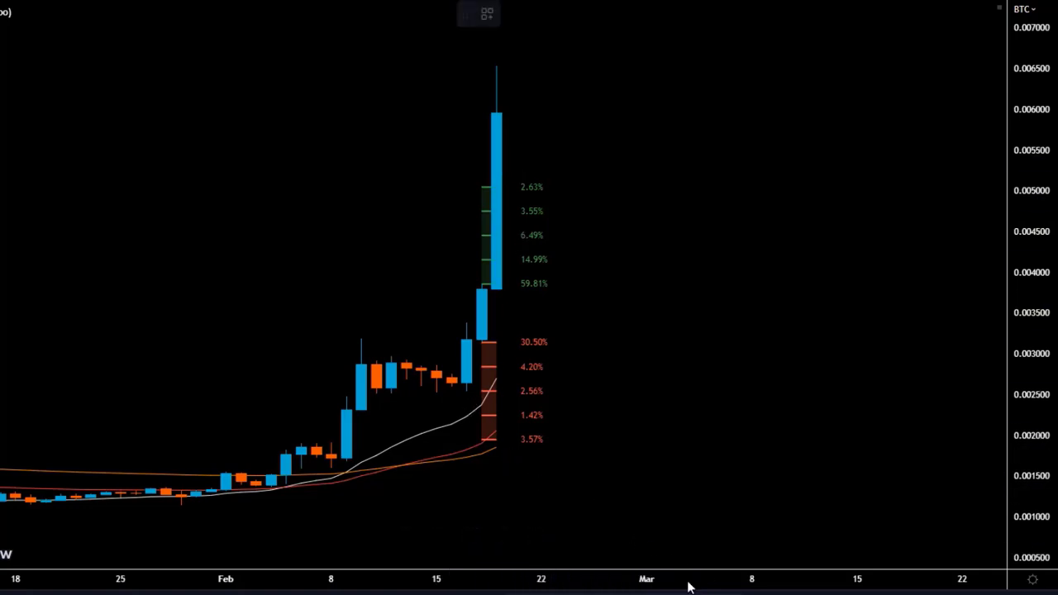
pyautogui.click(499, 288)
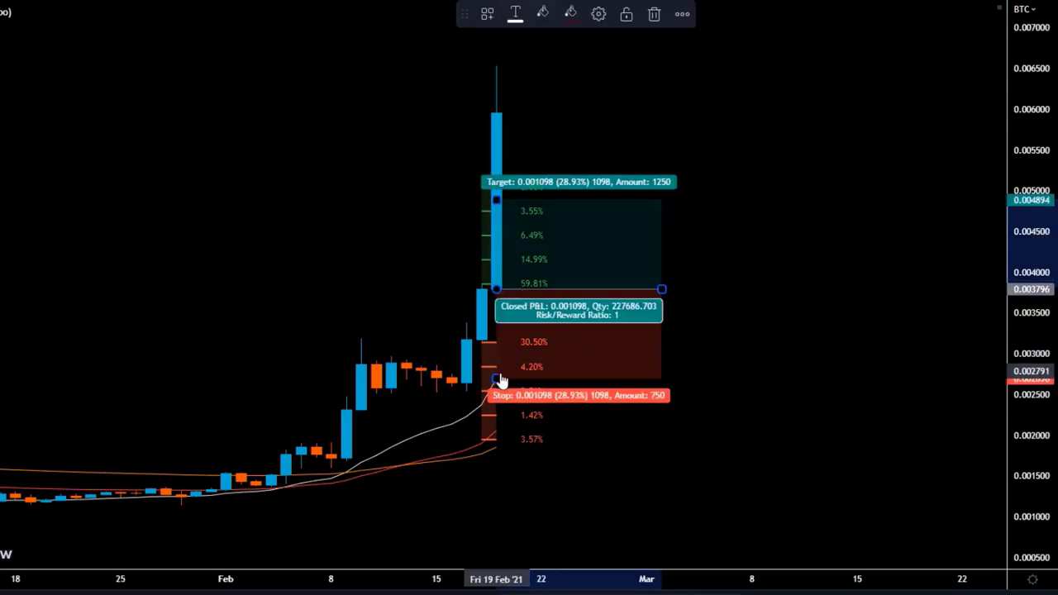
pyautogui.moveTo(497, 377); pyautogui.dragTo(497, 370)
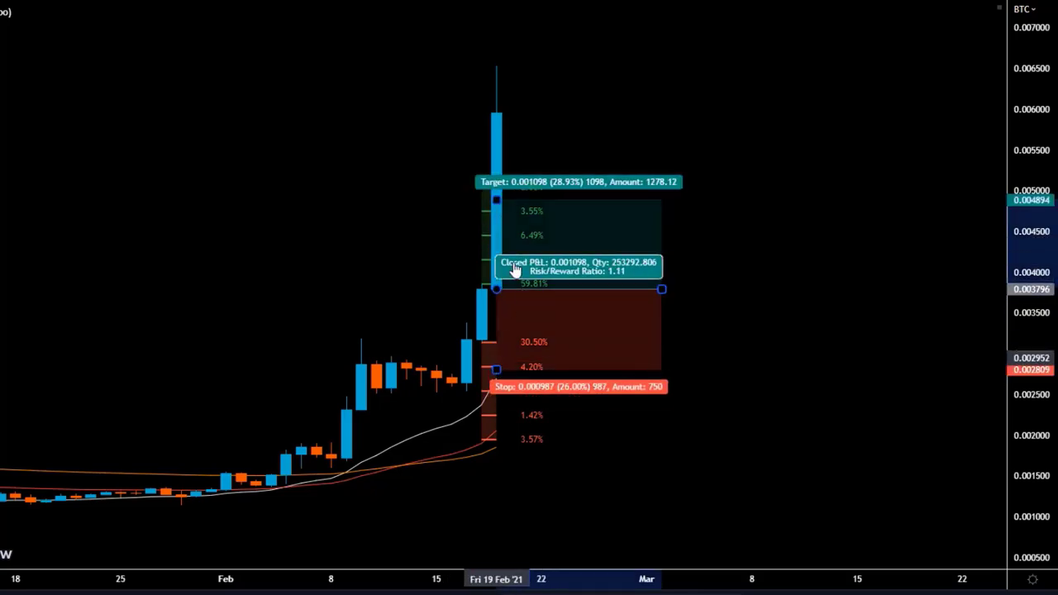
pyautogui.moveTo(497, 196)
pyautogui.mouseDown()
pyautogui.moveTo(497, 120)
pyautogui.moveTo(502, 183)
pyautogui.mouseUp()
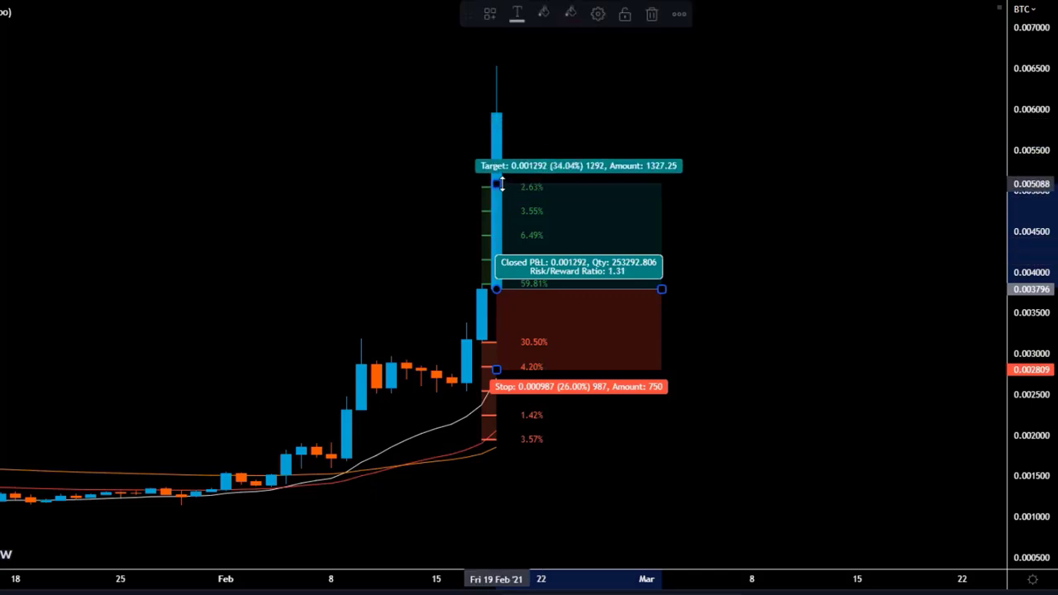
pyautogui.click(775, 365)
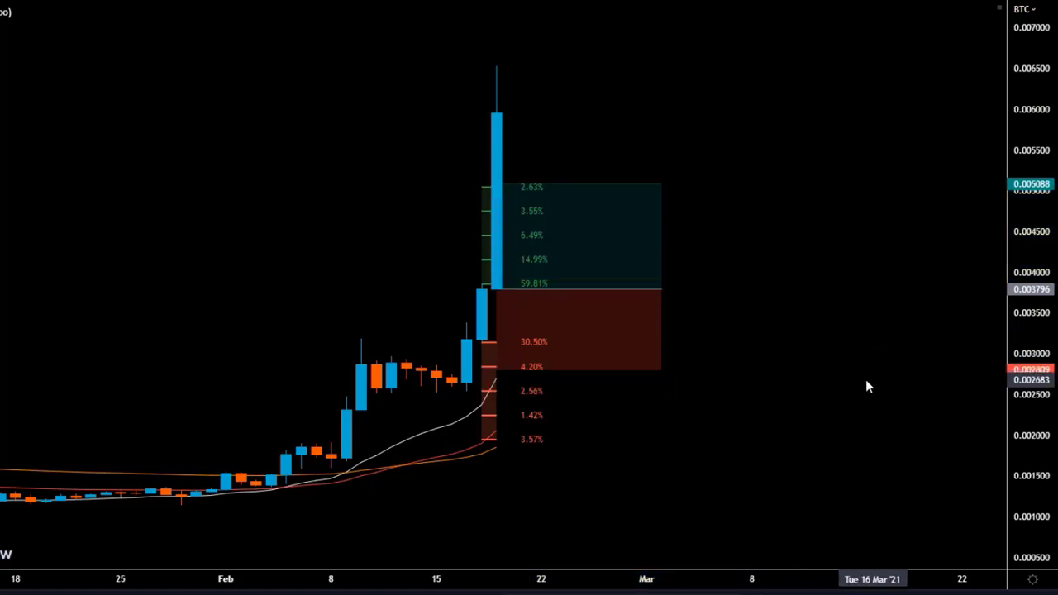
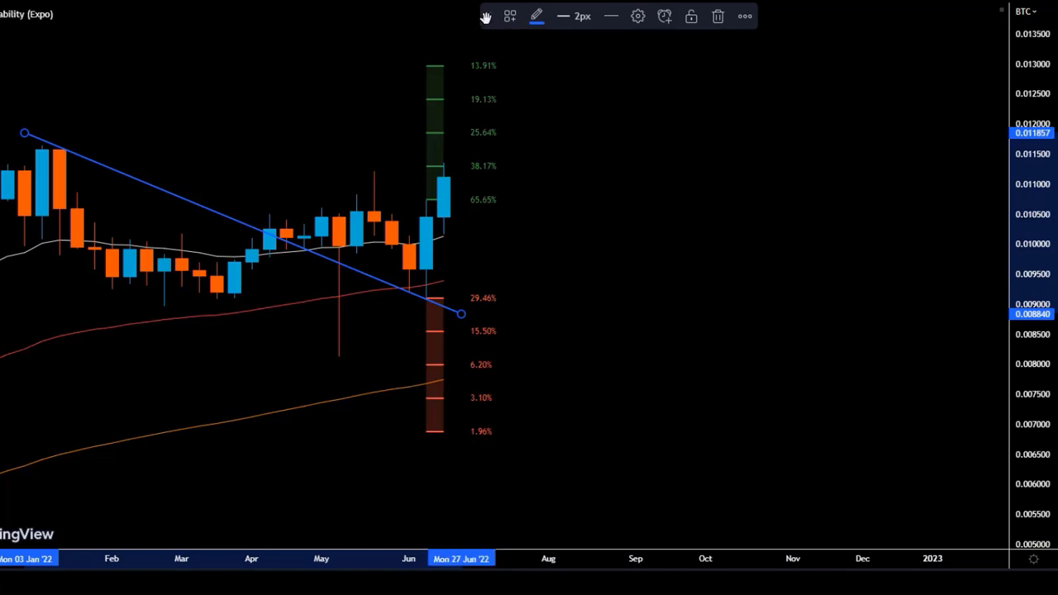
# Move the floating drawing toolbar aside and deselect the descending trend line
pyautogui.moveTo(486, 16); pyautogui.dragTo(654, 16)
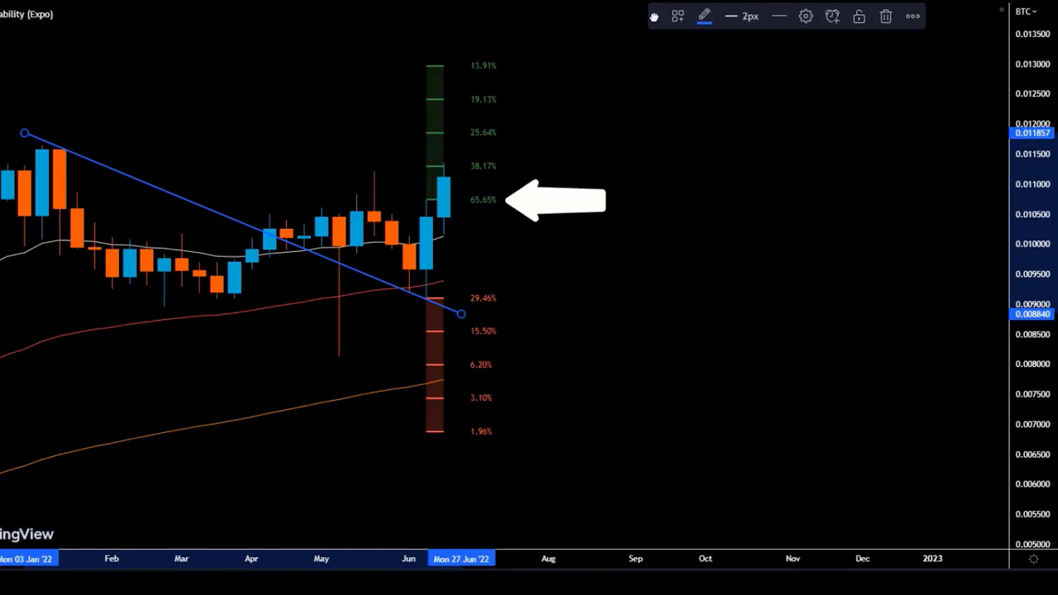
pyautogui.click(137, 130)
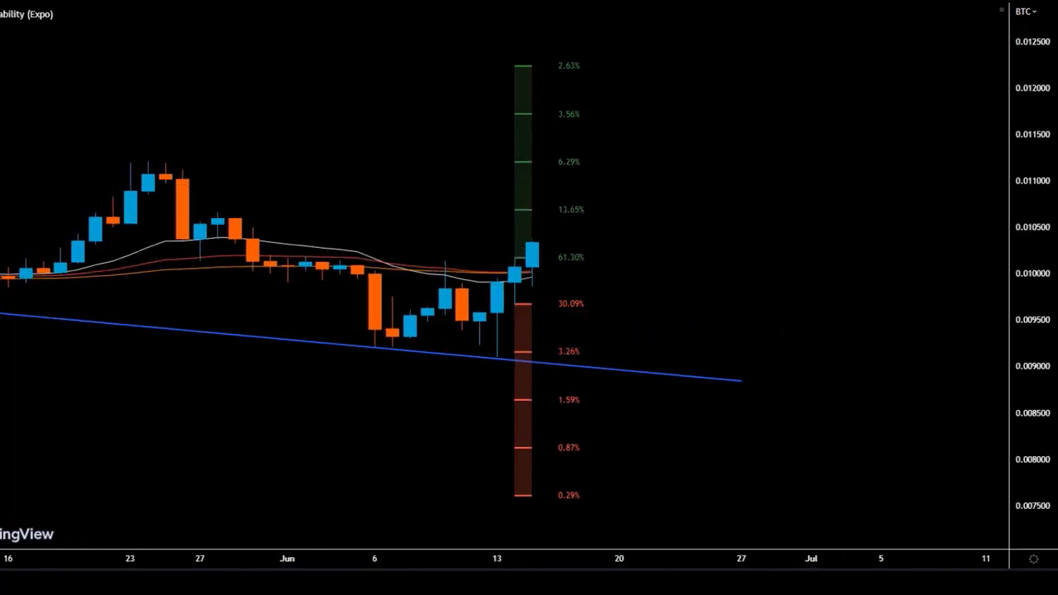
# Place a long position on the 15 Jun '22 candle with entry at 0.010341, stop at 0.009121 near the trend line and target at 0.012181
pyautogui.moveTo(457, 358); pyautogui.dragTo(633, 359)
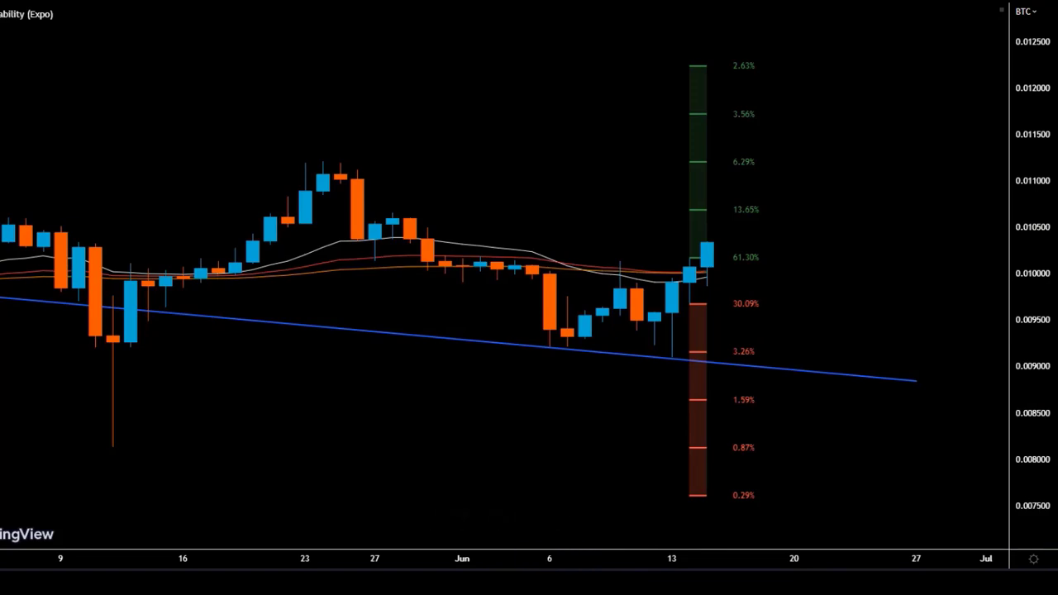
pyautogui.click(708, 245)
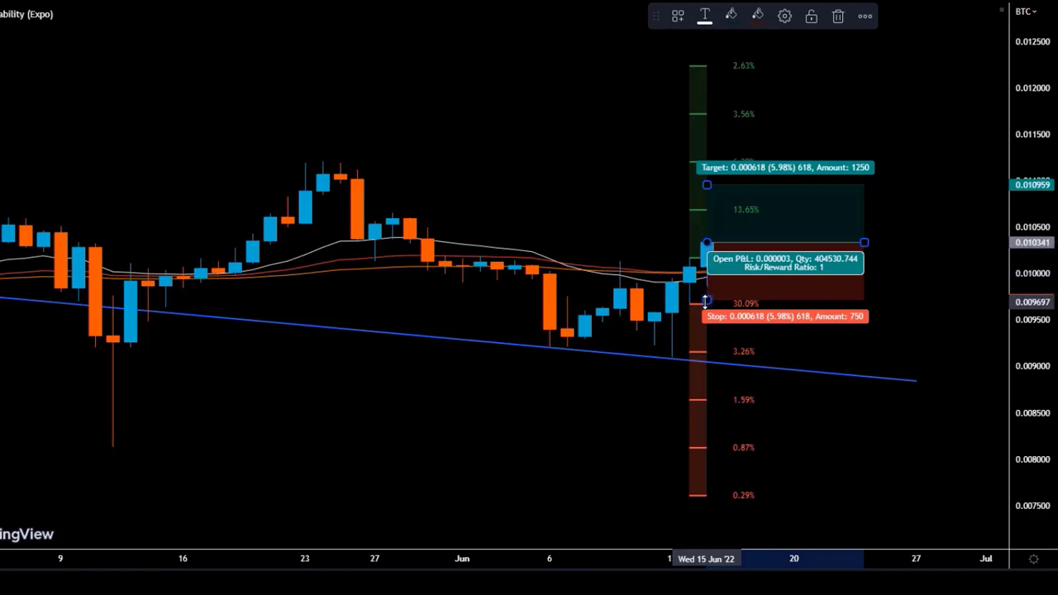
pyautogui.moveTo(687, 346); pyautogui.dragTo(685, 356)
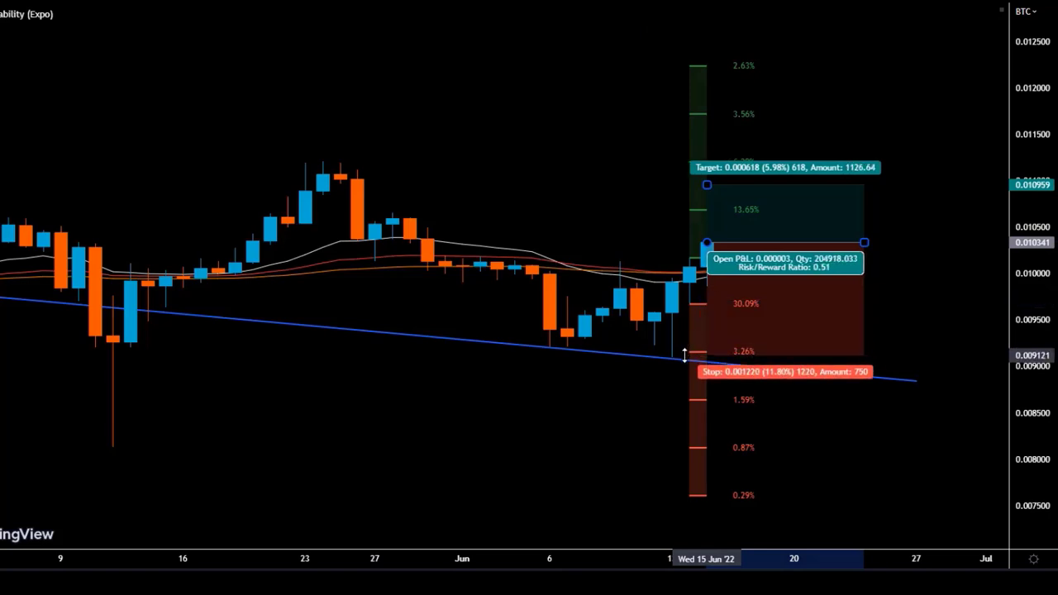
pyautogui.moveTo(707, 184); pyautogui.dragTo(710, 73)
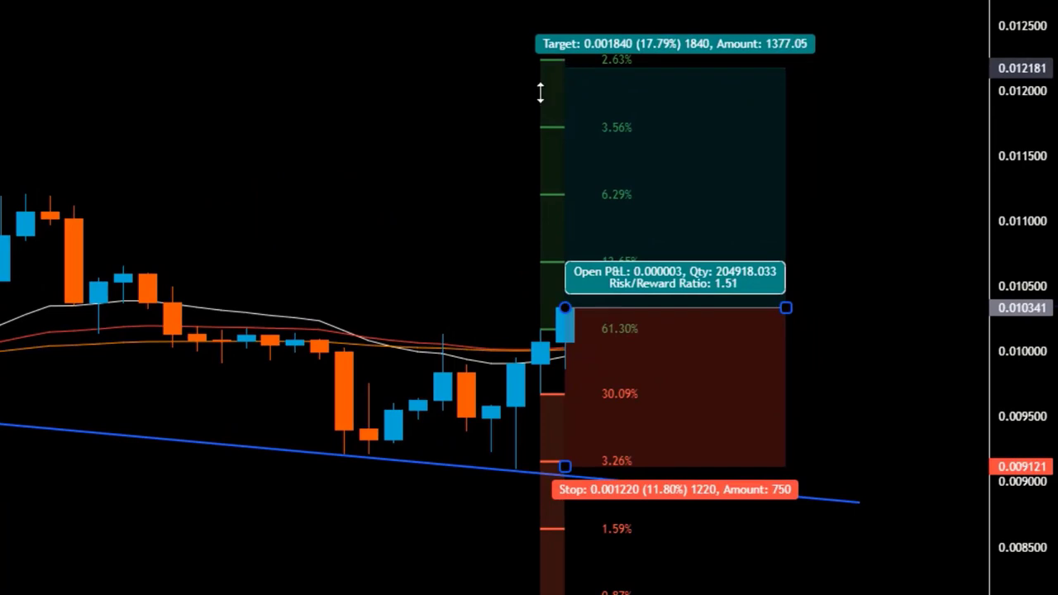
pyautogui.moveTo(540, 93); pyautogui.dragTo(523, 94)
pyautogui.click(388, 287)
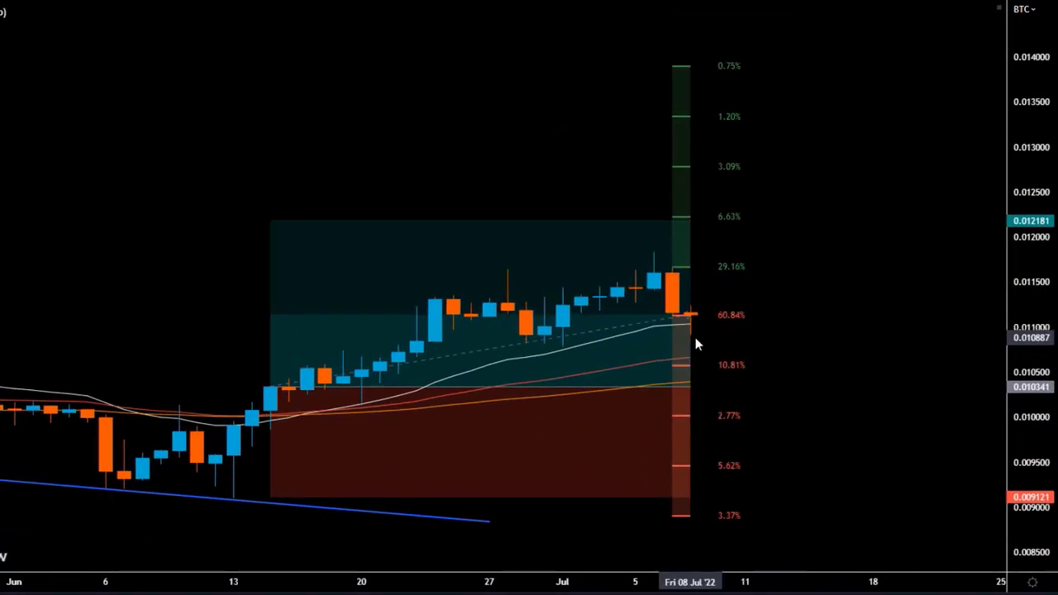
pyautogui.moveTo(699, 347); pyautogui.dragTo(895, 411)
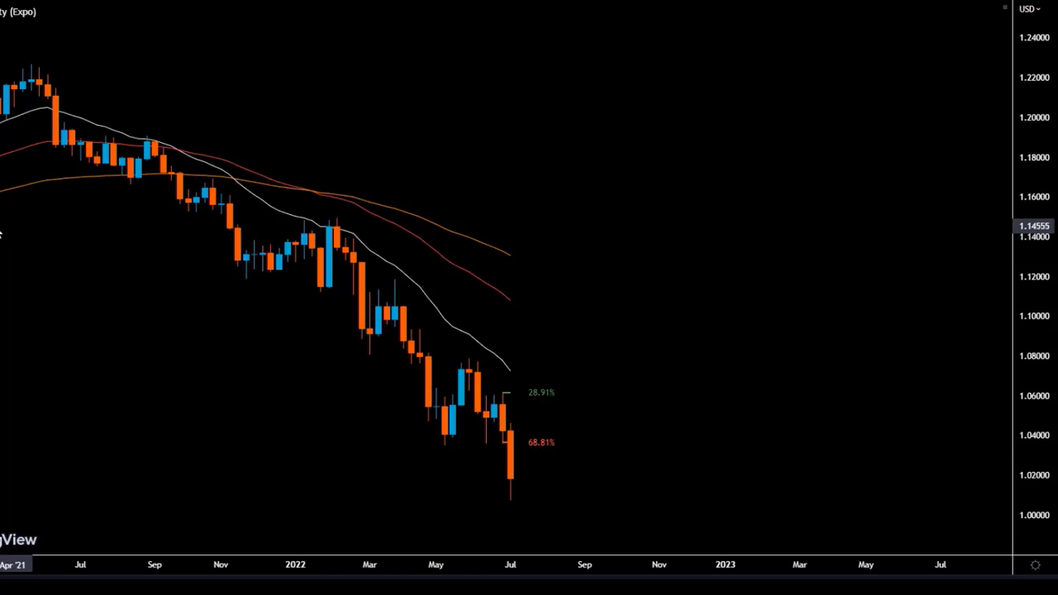
# Switch the downtrending USD-quoted chart to the daily timeframe
pyautogui.press('d')
pyautogui.press('Return')
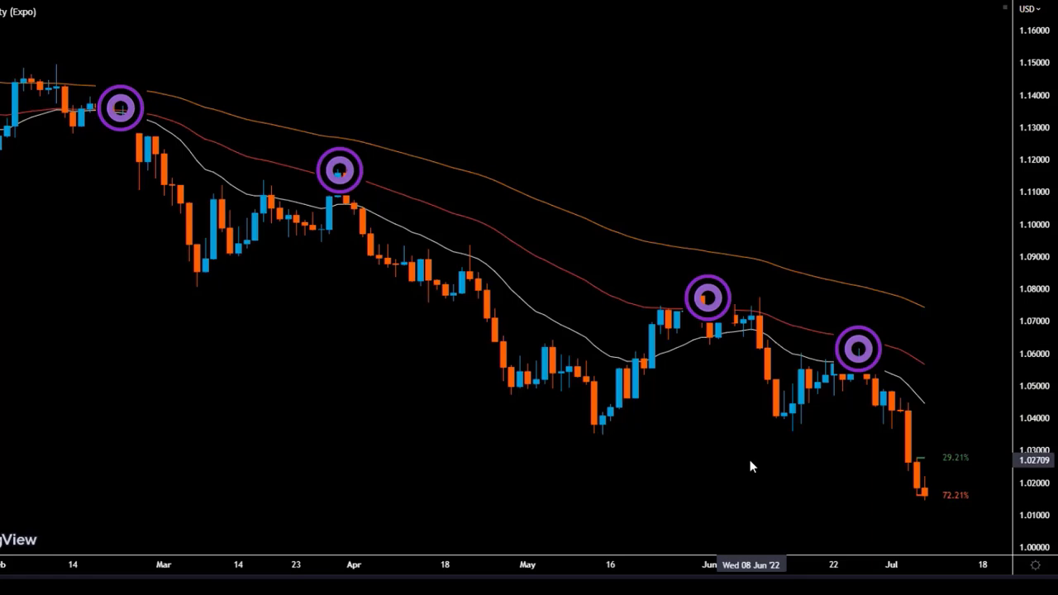
pyautogui.moveTo(718, 461); pyautogui.dragTo(554, 468)
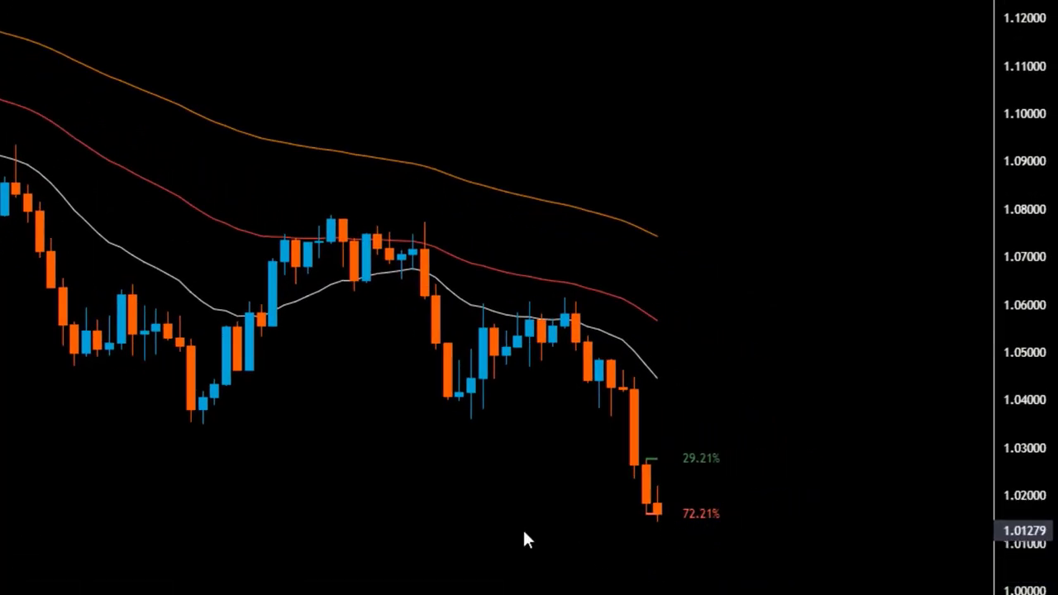
# Place a short position at the latest candle's close with the stop just above the 50 EMA at 1.05876 and a 1.5 risk/reward ratio
pyautogui.click(658, 506)
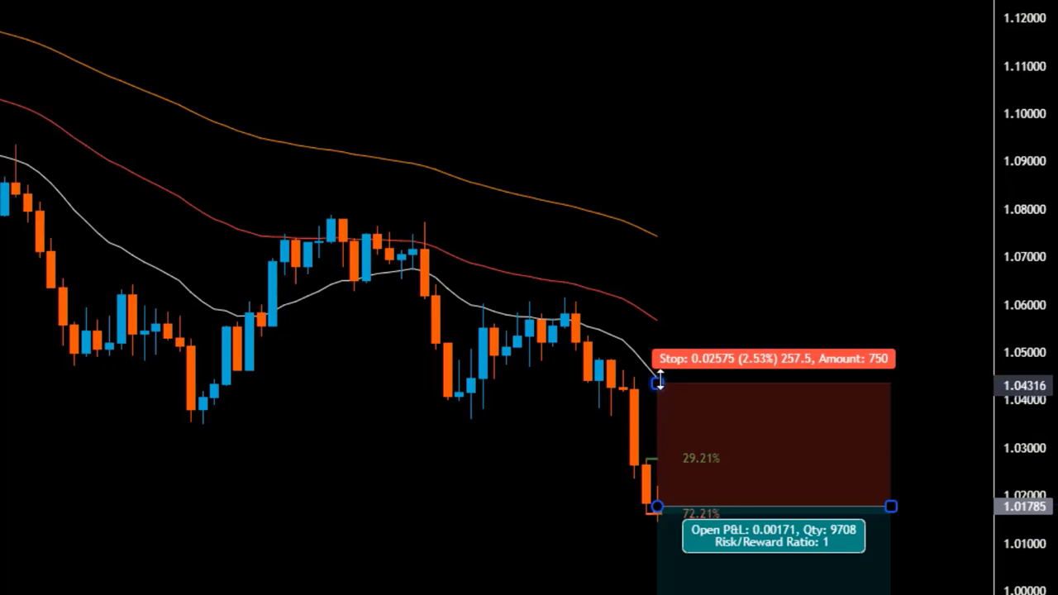
pyautogui.moveTo(658, 380); pyautogui.dragTo(655, 306)
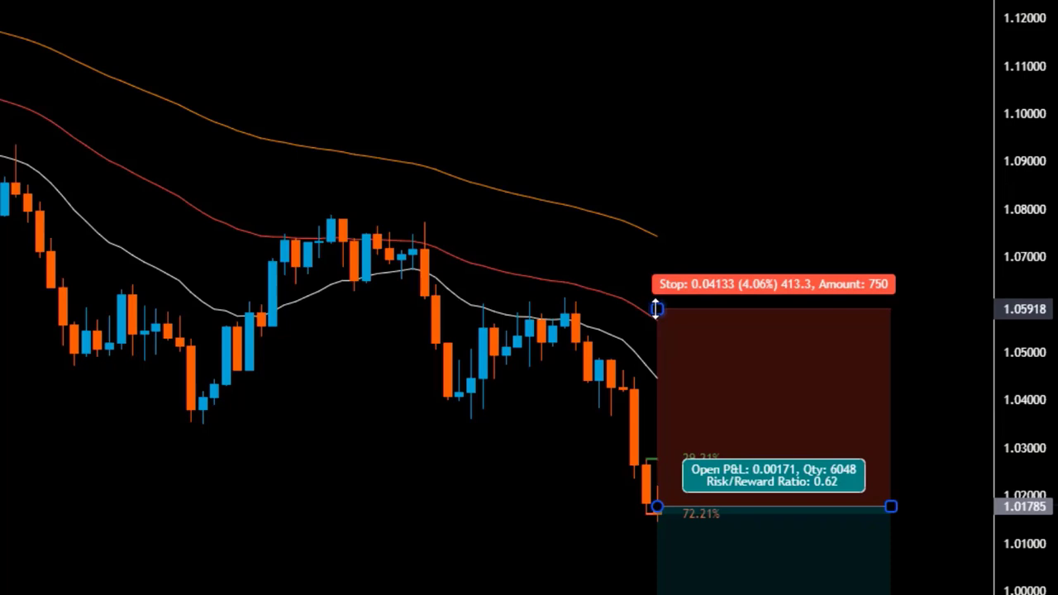
pyautogui.moveTo(656, 309); pyautogui.dragTo(657, 308)
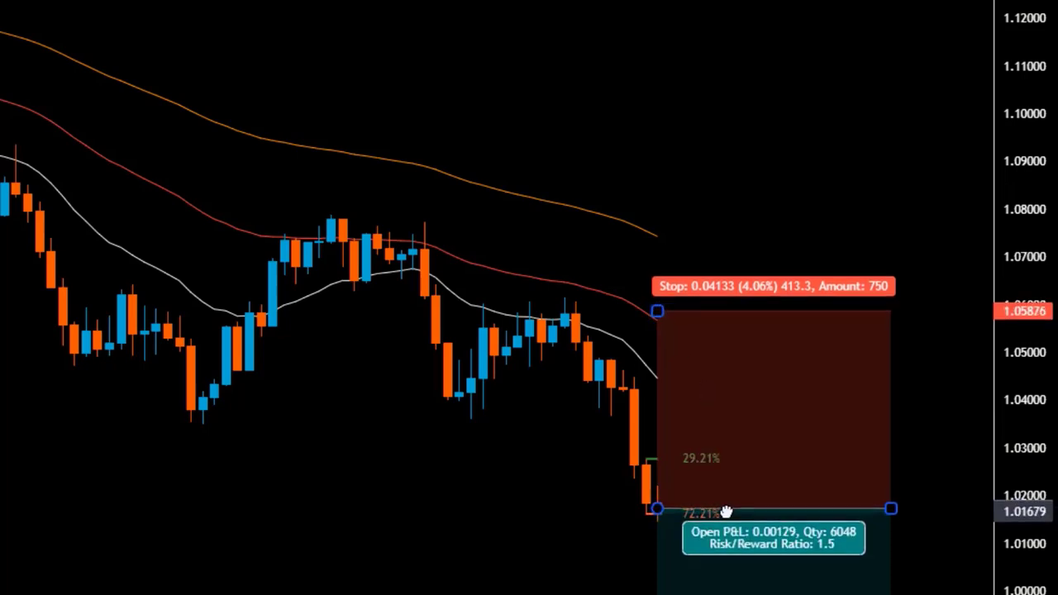